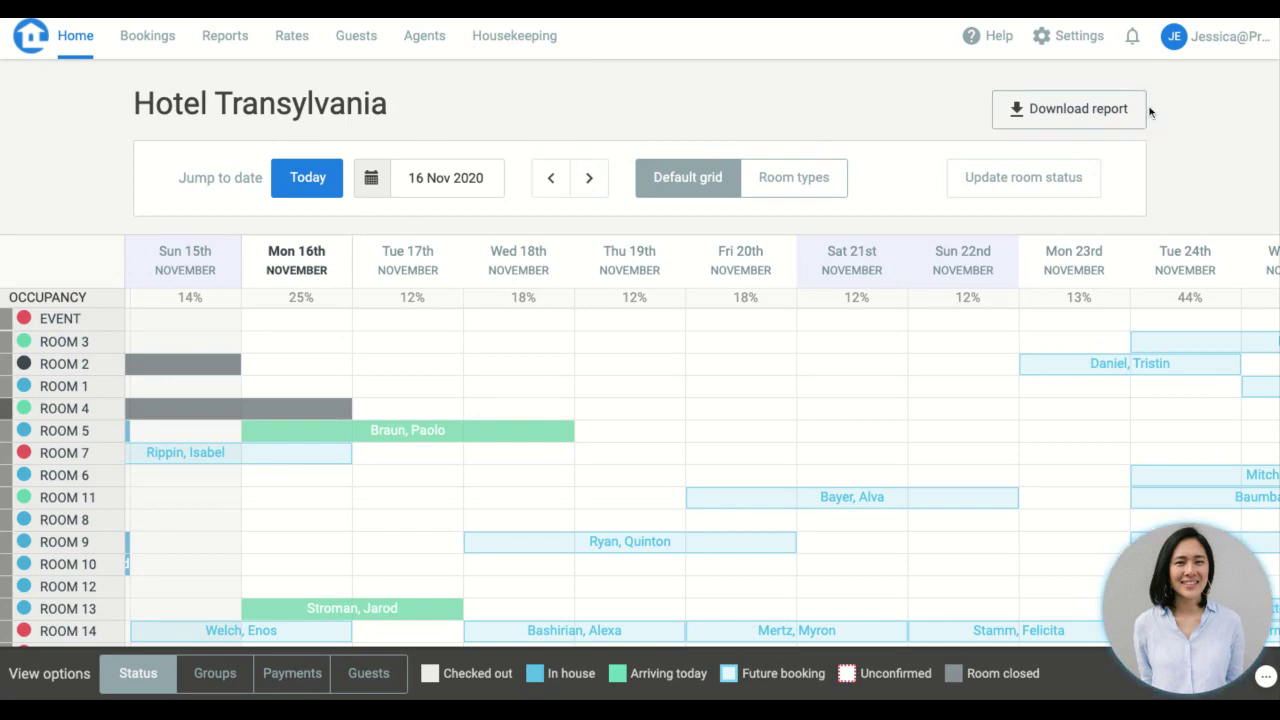
Review the billing details and user list in the account settings, including the form for adding a user.
scroll(1085, 40, down, 1)
click(1082, 38)
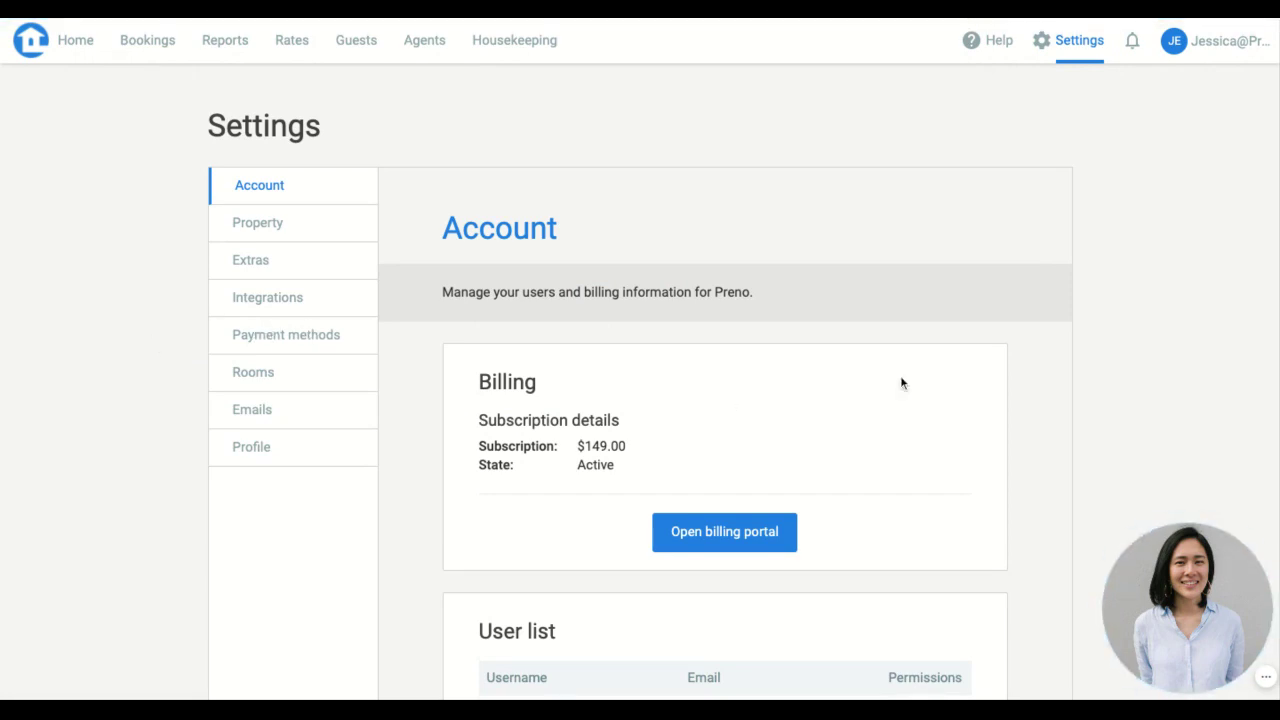
scroll(716, 387, down, 1)
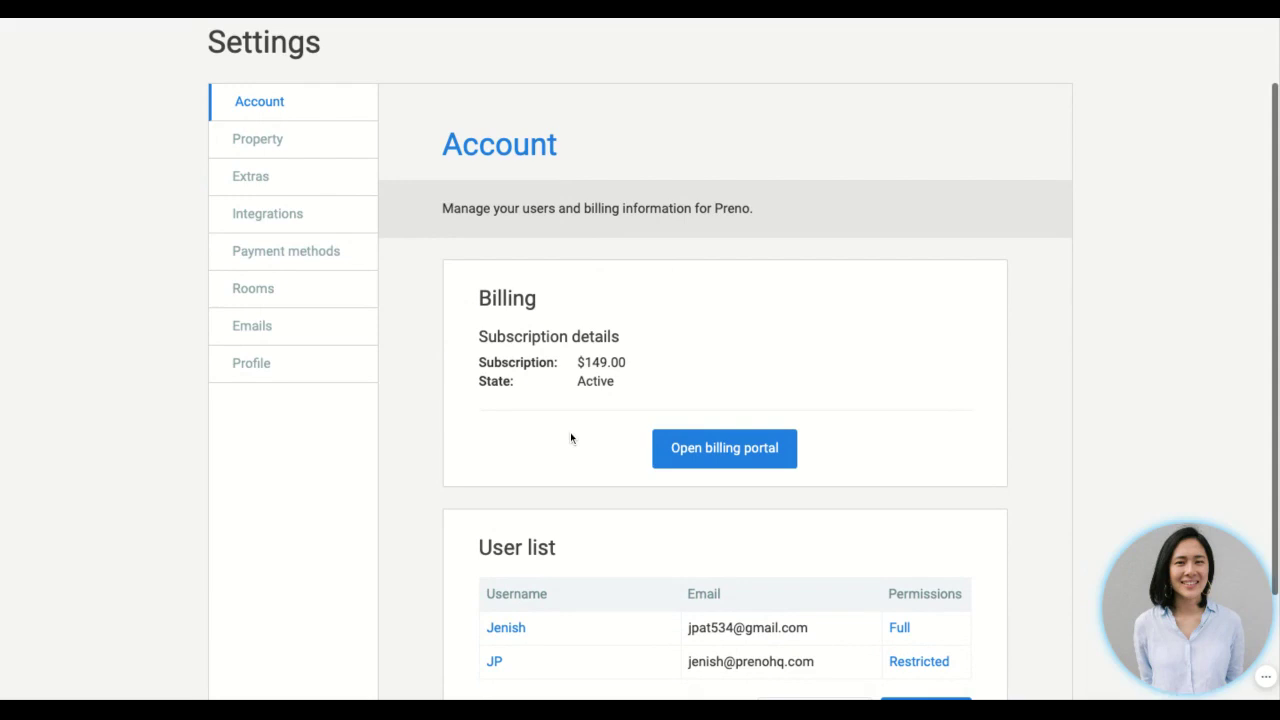
scroll(571, 436, down, 2)
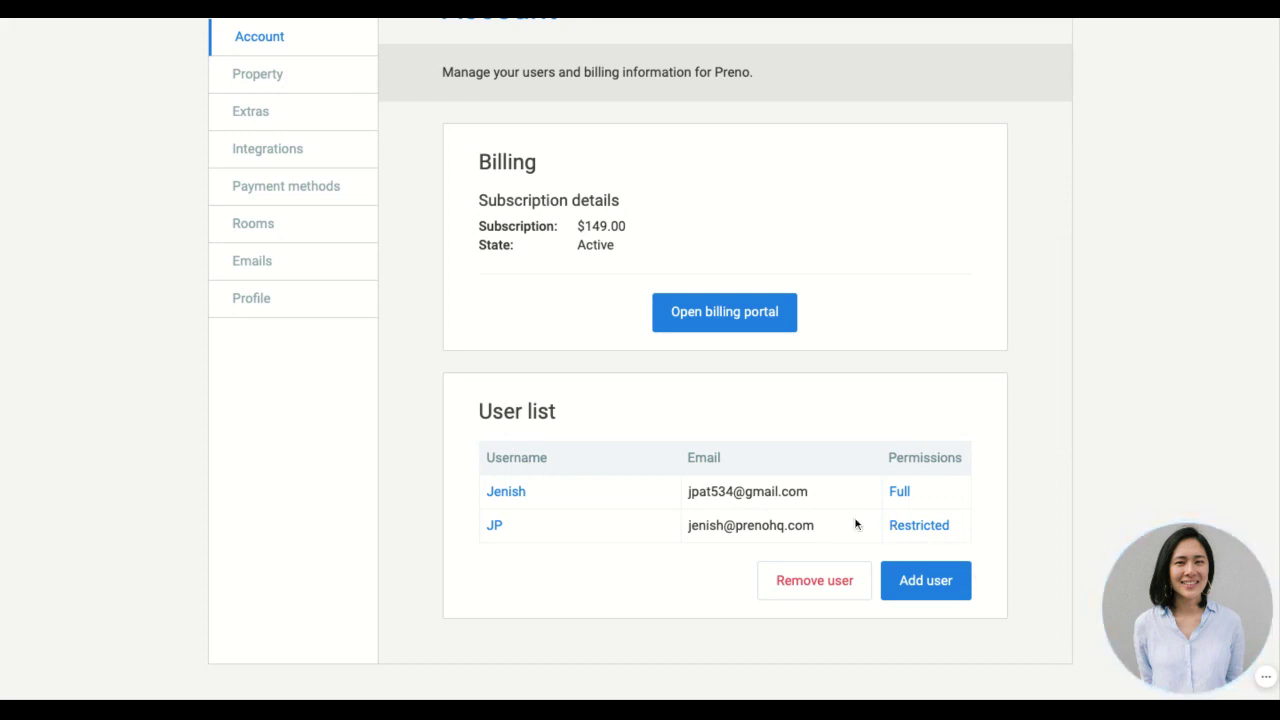
click(926, 588)
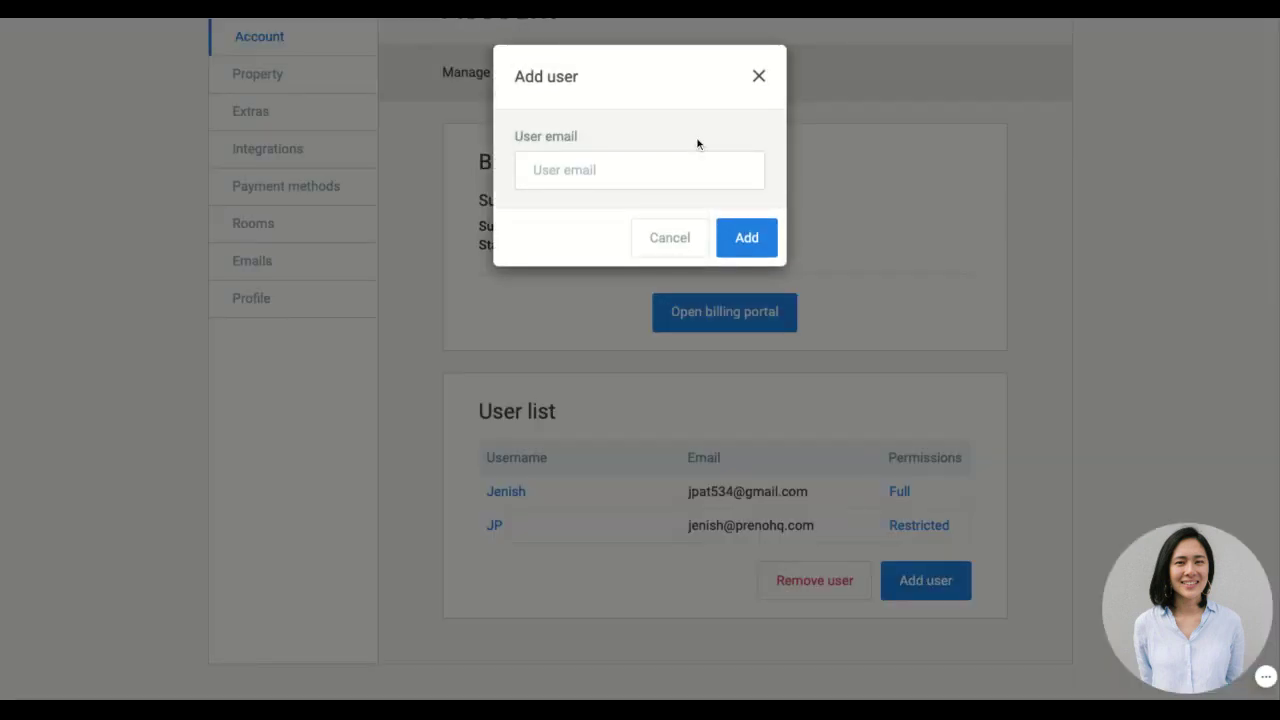
click(759, 77)
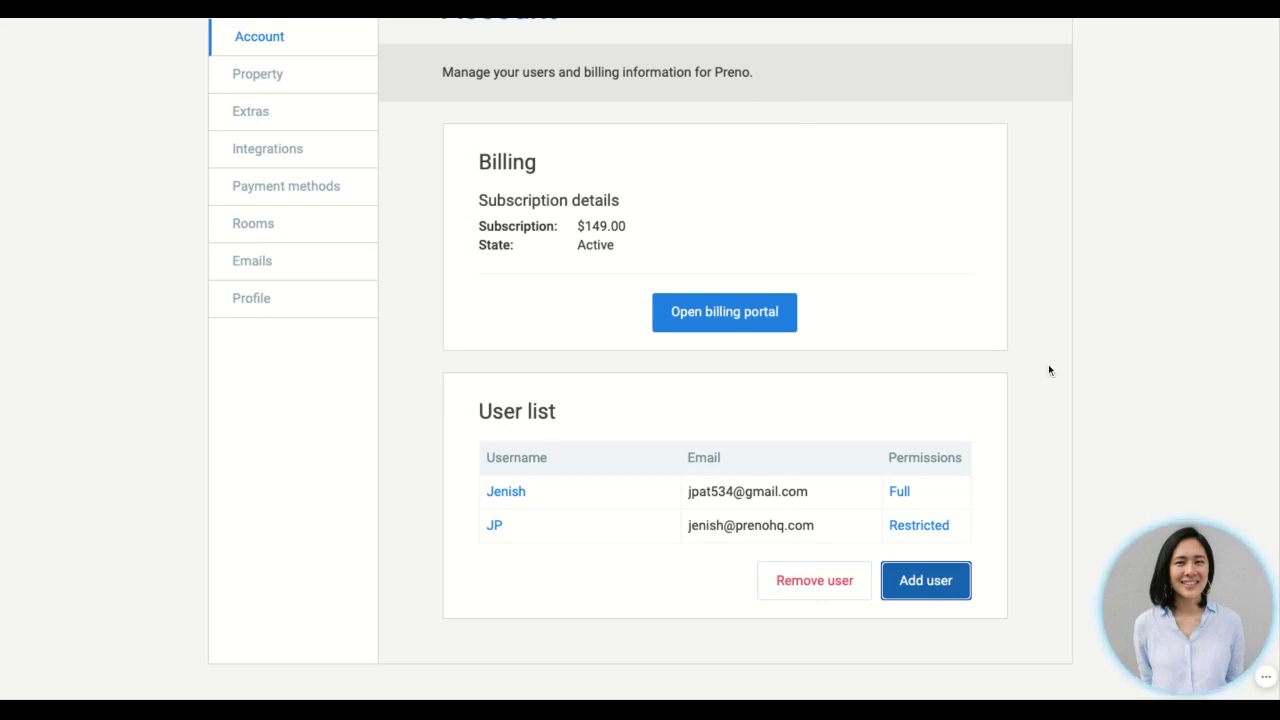
Examine the permission options of the user with full access and return to the account settings.
click(906, 494)
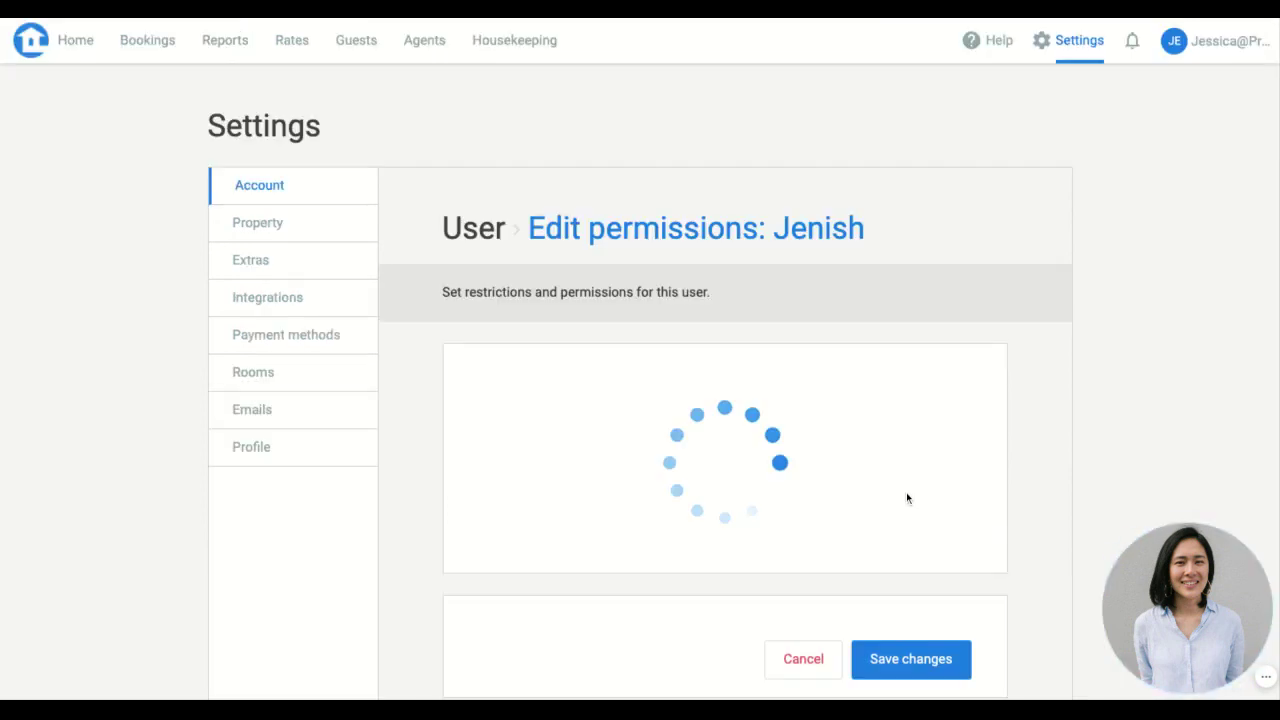
scroll(914, 488, down, 6)
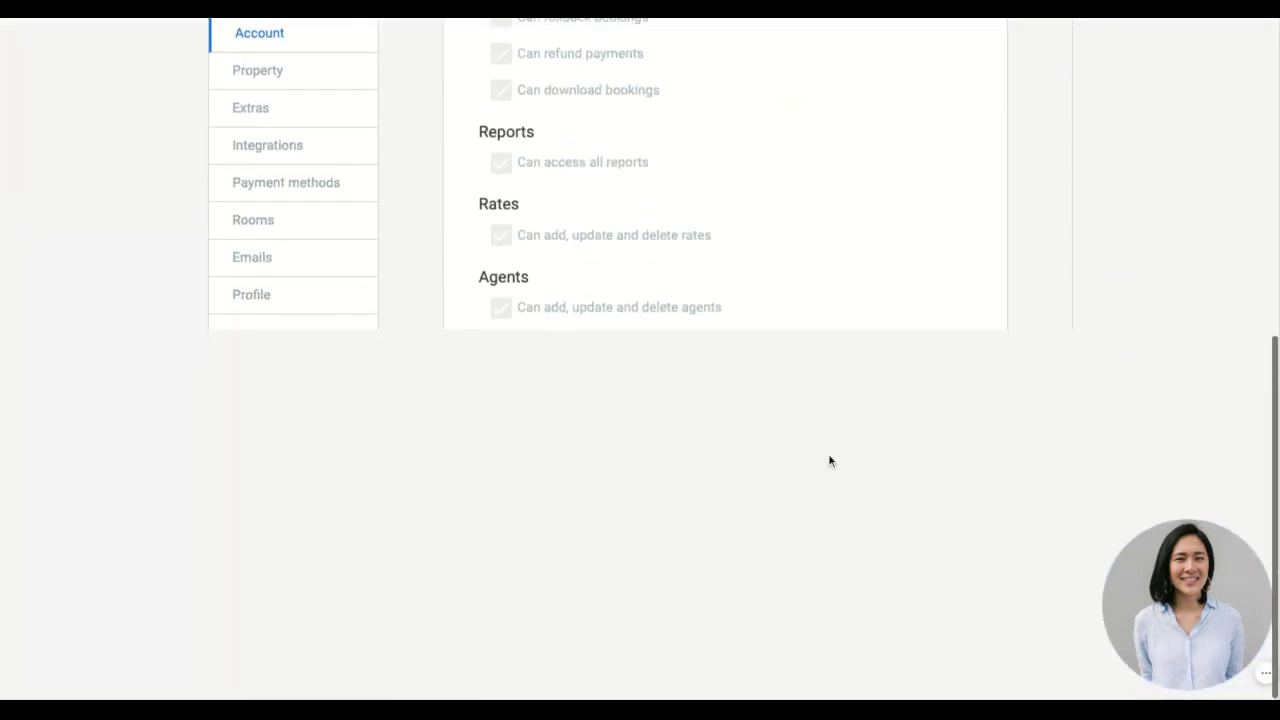
click(508, 521)
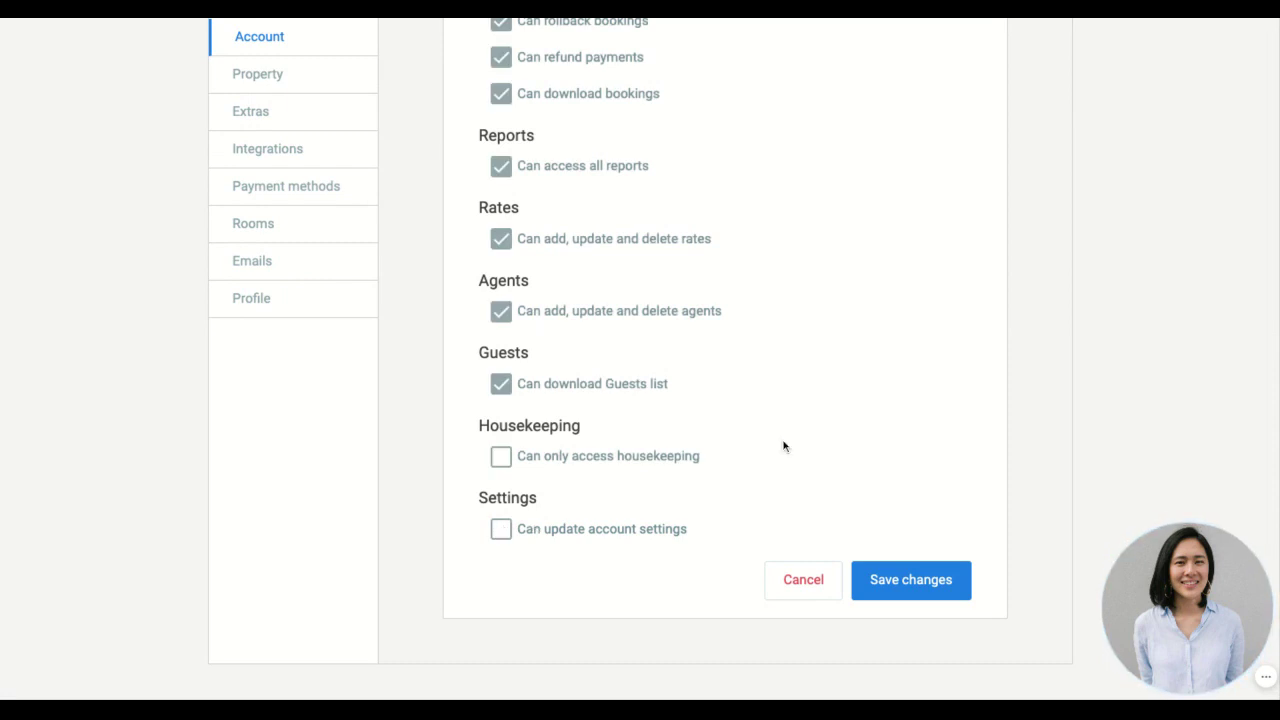
scroll(785, 445, up, 6)
scroll(790, 444, down, 5)
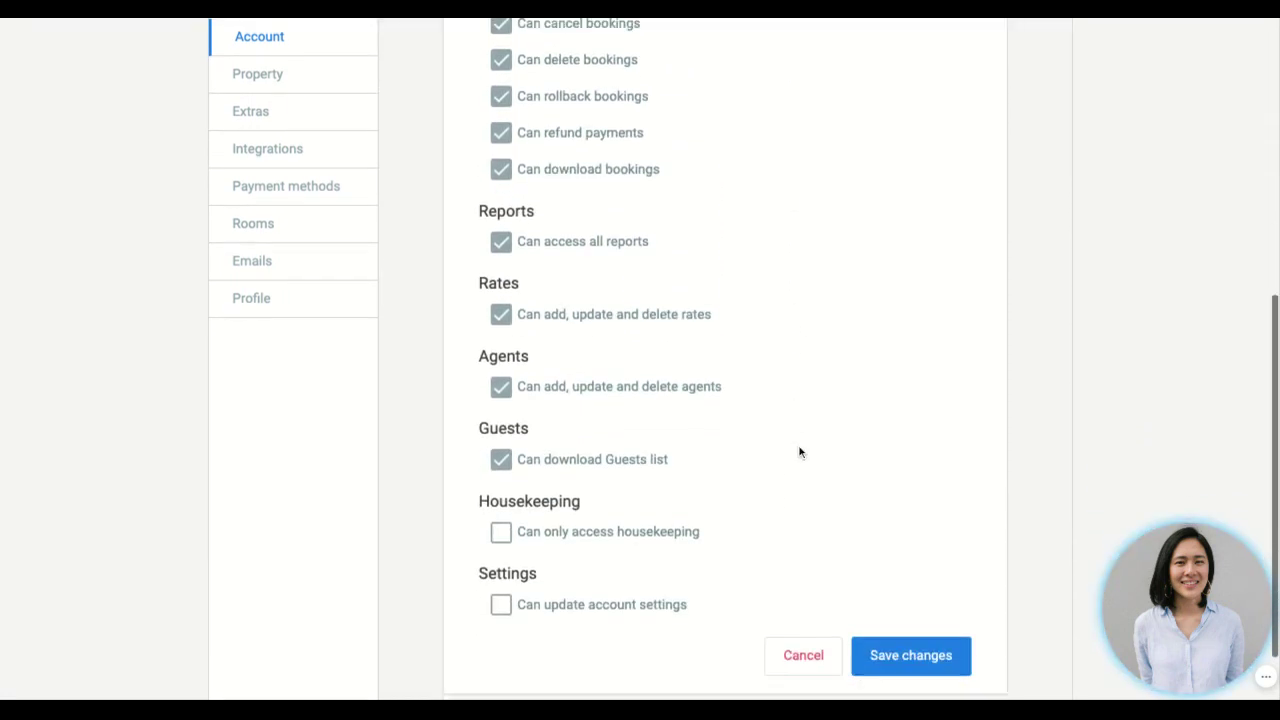
click(876, 585)
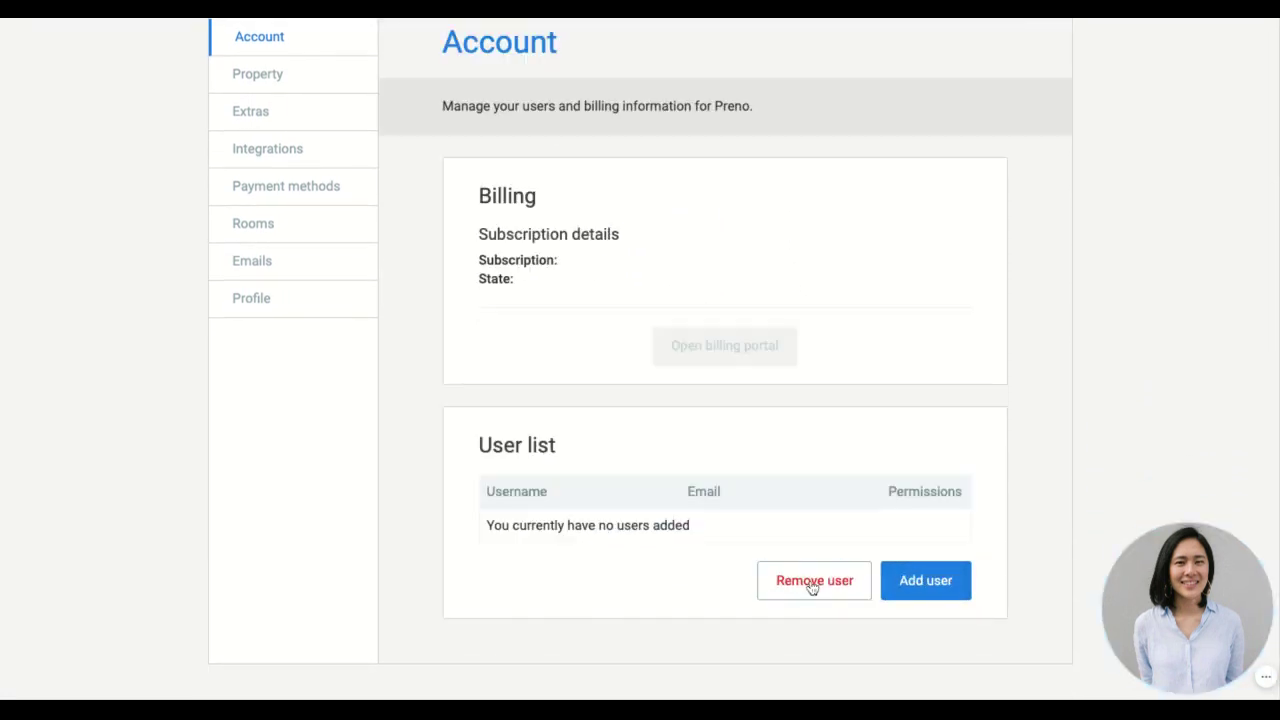
scroll(426, 523, up, 3)
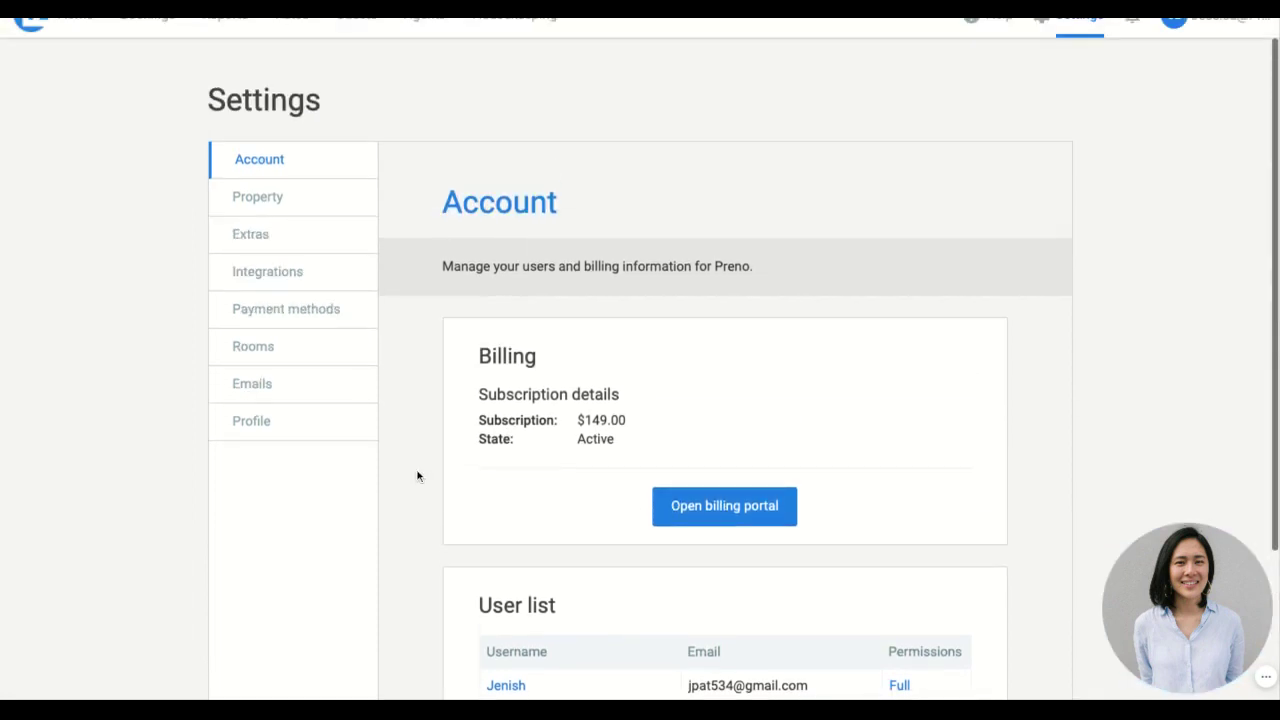
Review the property details settings, from the property name and contact fields to the arrival times and logo.
click(272, 199)
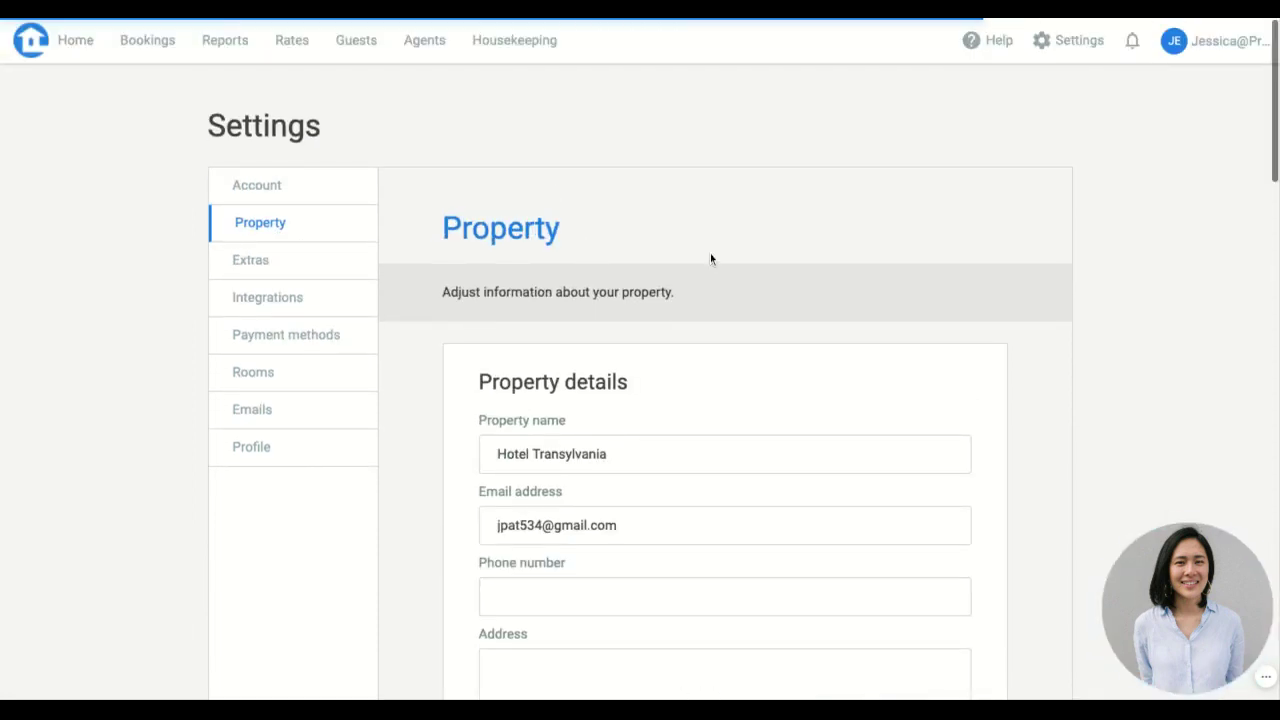
scroll(677, 297, down, 1)
scroll(710, 424, down, 2)
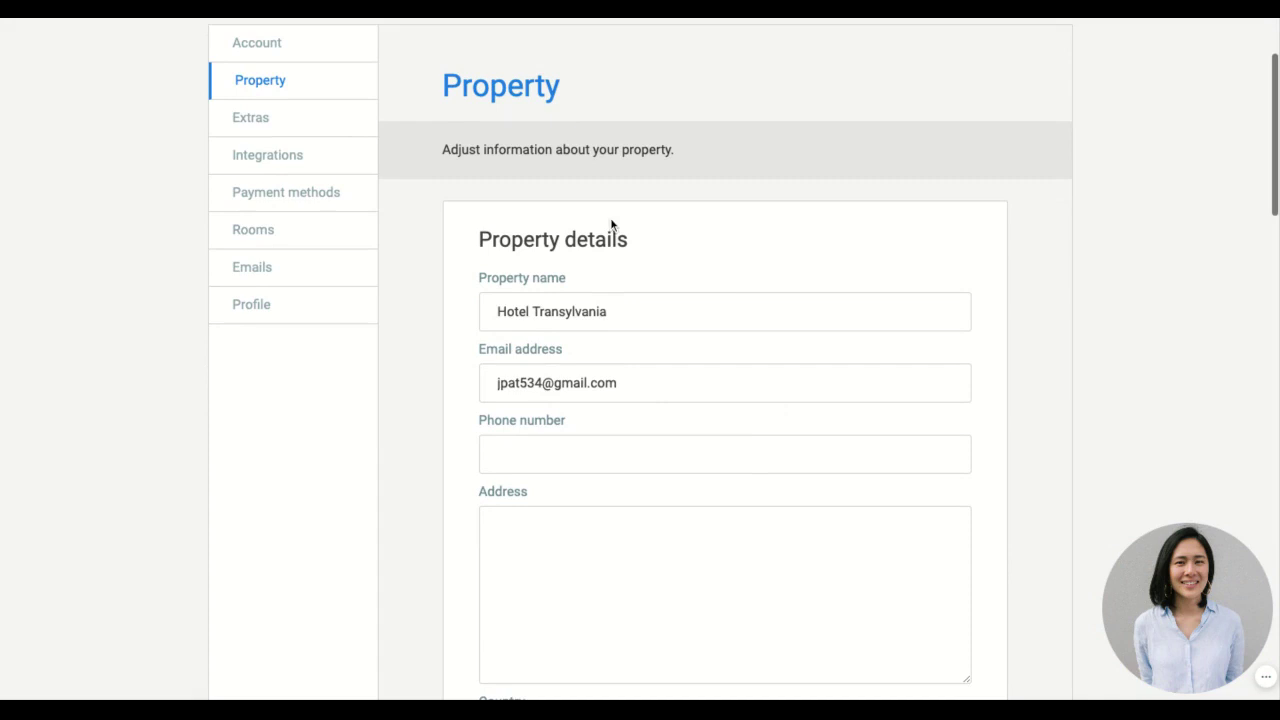
scroll(818, 422, down, 4)
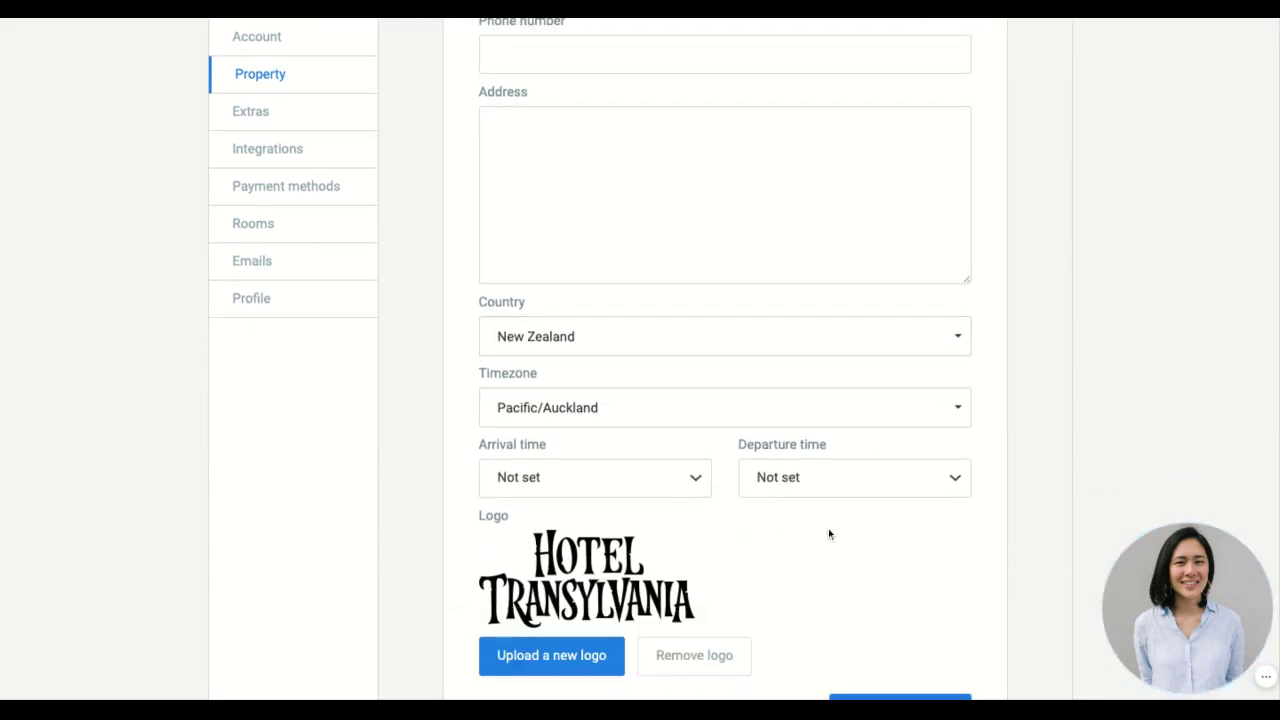
scroll(809, 537, down, 1)
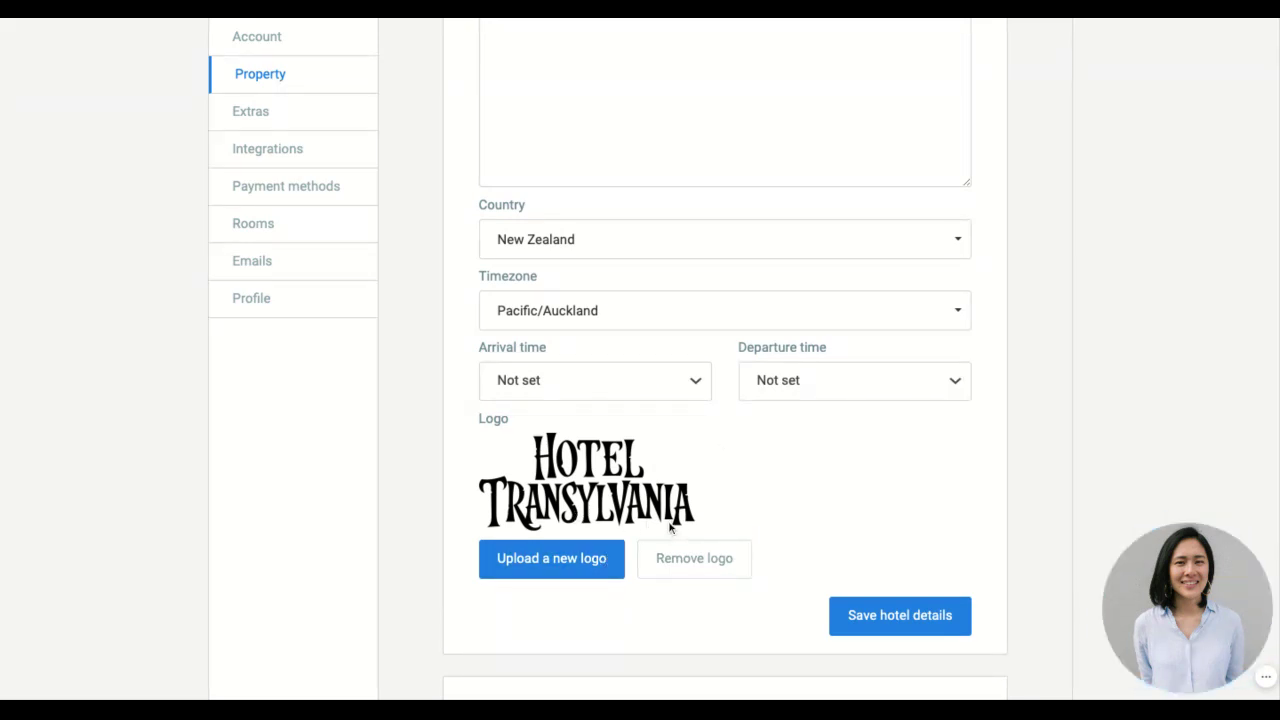
Examine the property's tax details, receipt template and registration card template.
scroll(706, 516, down, 5)
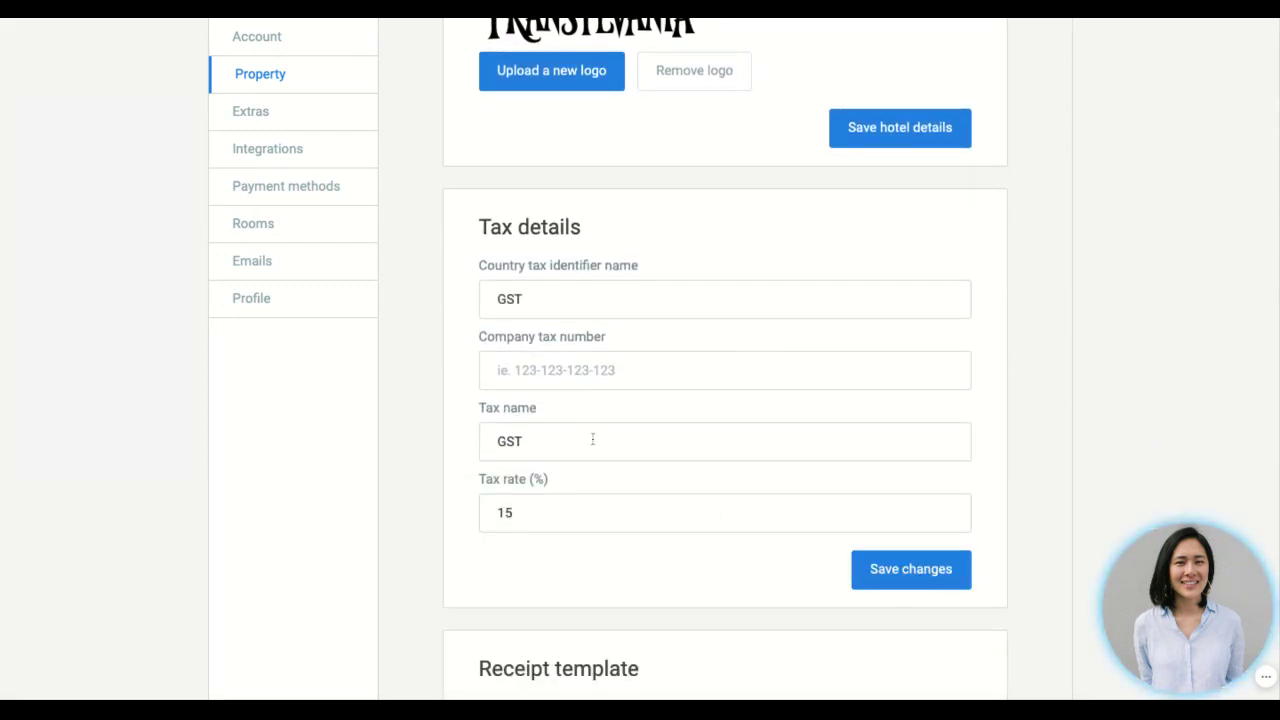
scroll(593, 439, down, 4)
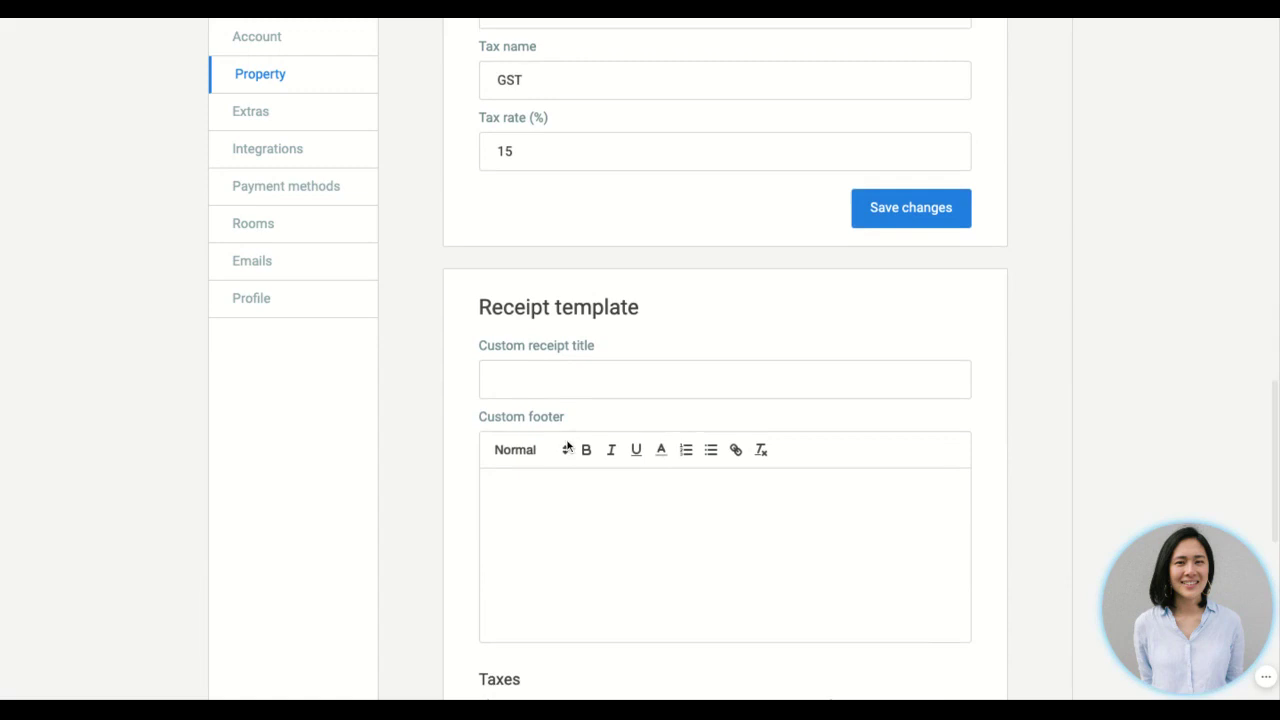
scroll(568, 446, down, 1)
scroll(666, 477, down, 1)
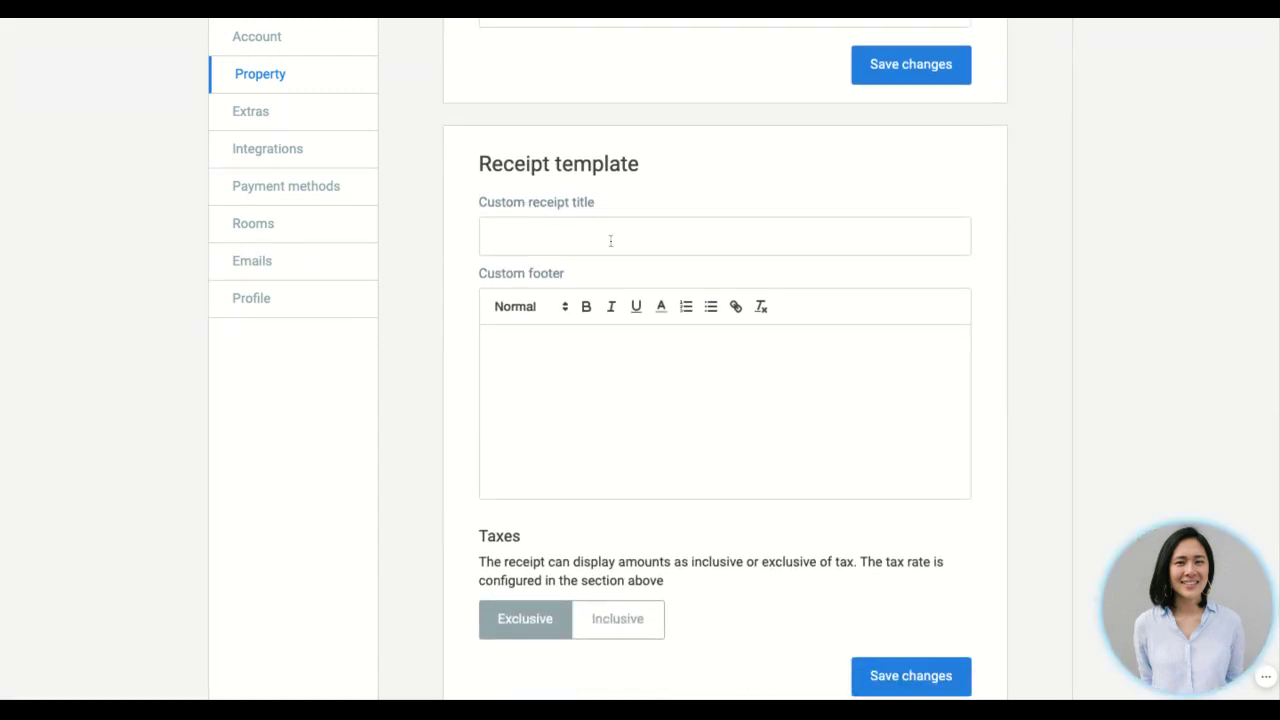
scroll(674, 312, down, 1)
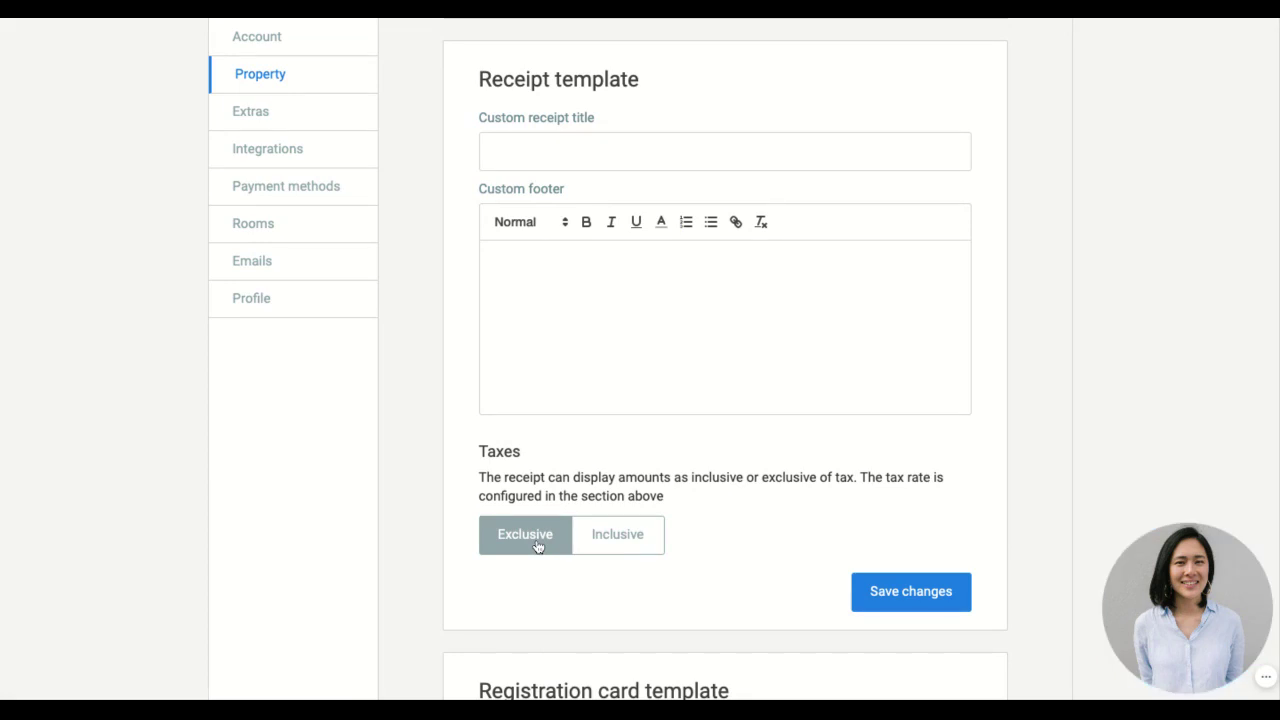
scroll(720, 556, down, 1)
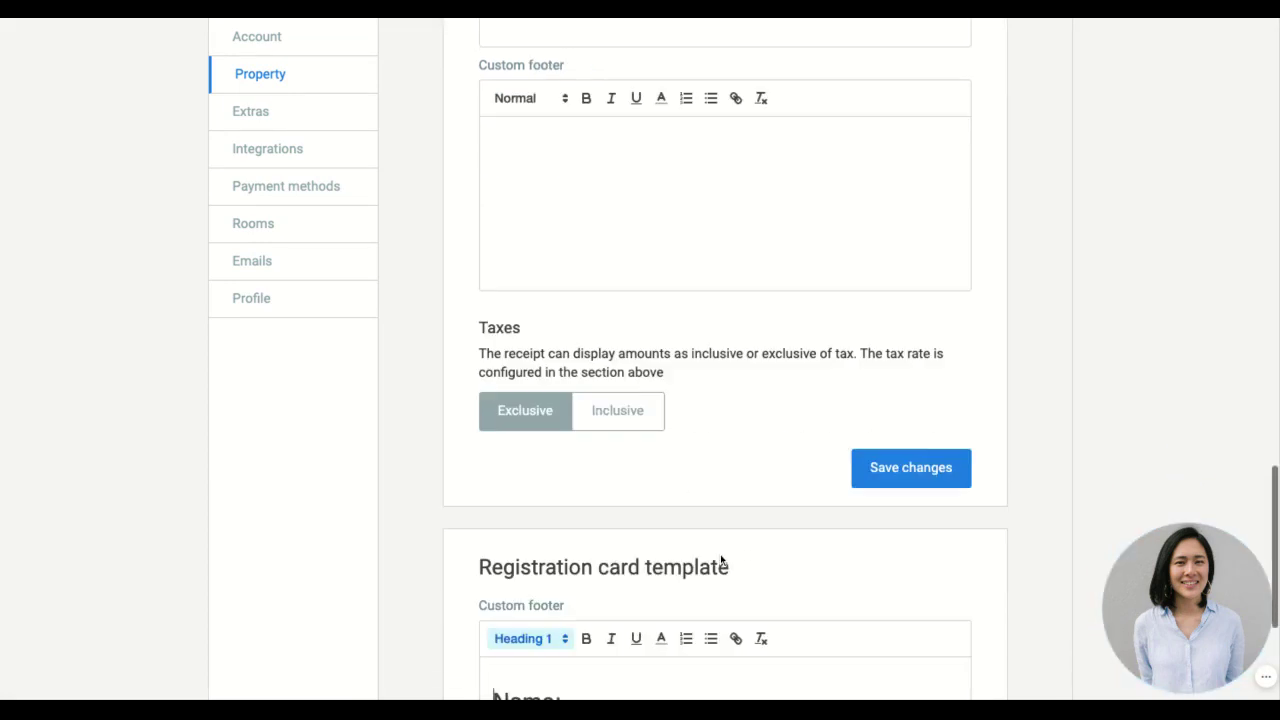
scroll(720, 554, down, 3)
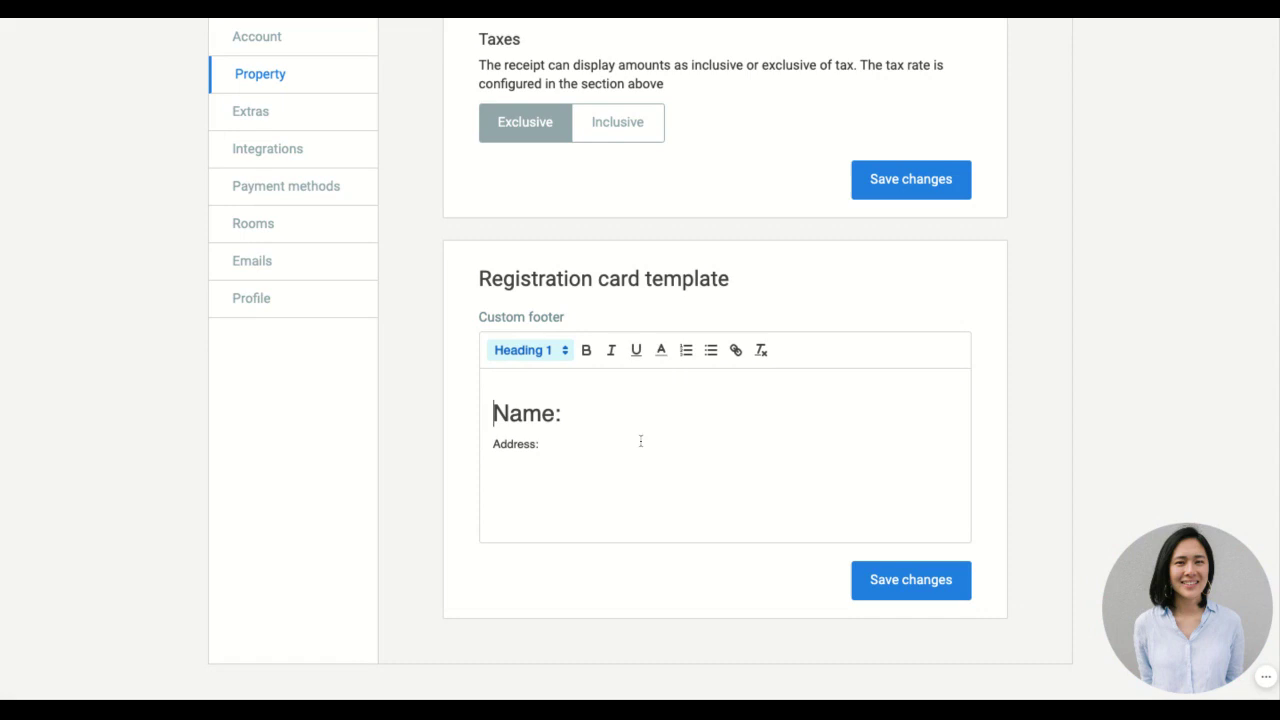
Open the Extras settings and look through the list of all extras and their prices.
scroll(360, 466, up, 10)
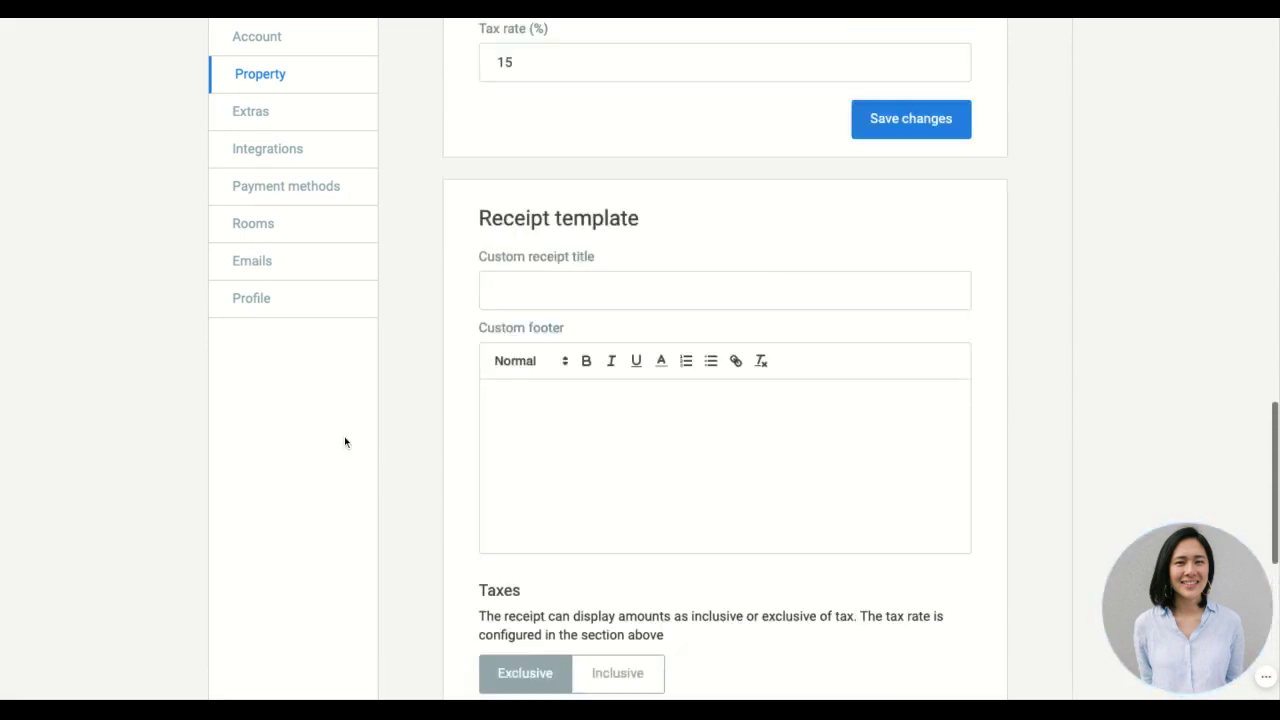
click(256, 111)
scroll(777, 491, down, 3)
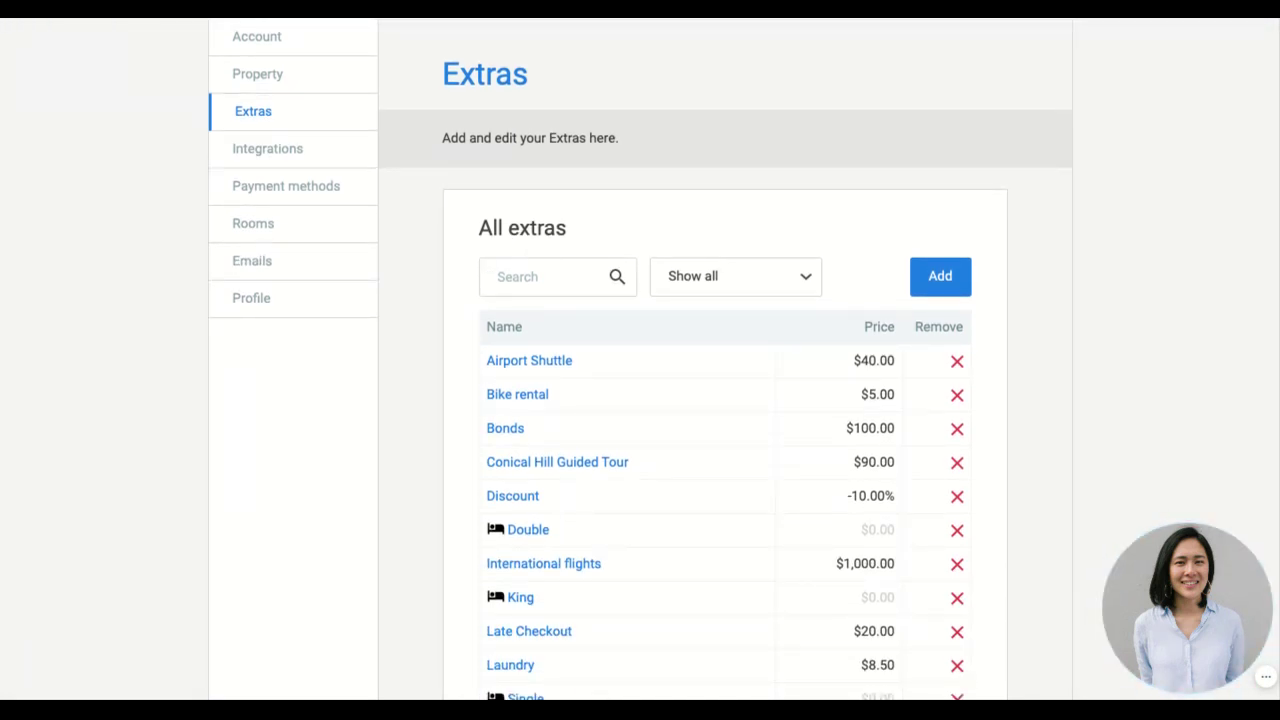
scroll(603, 550, down, 2)
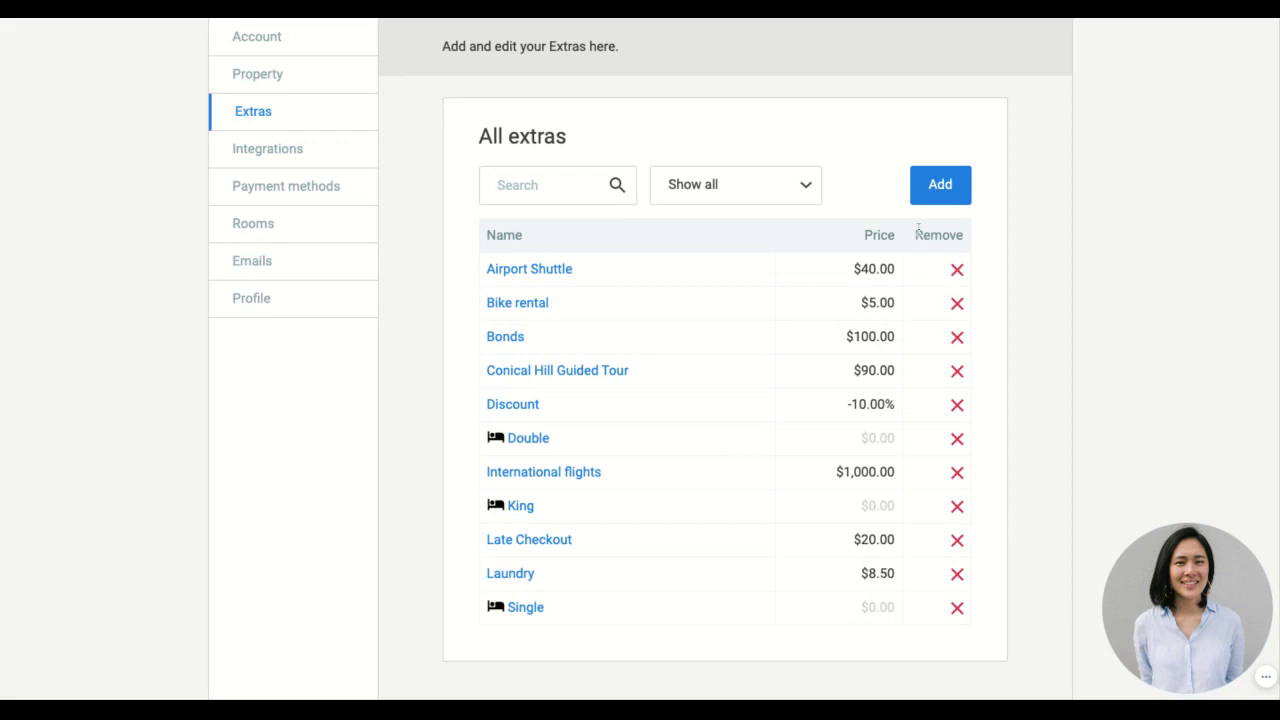
View the form for adding an extra, including its name and amount fields, and close it without adding one.
click(937, 191)
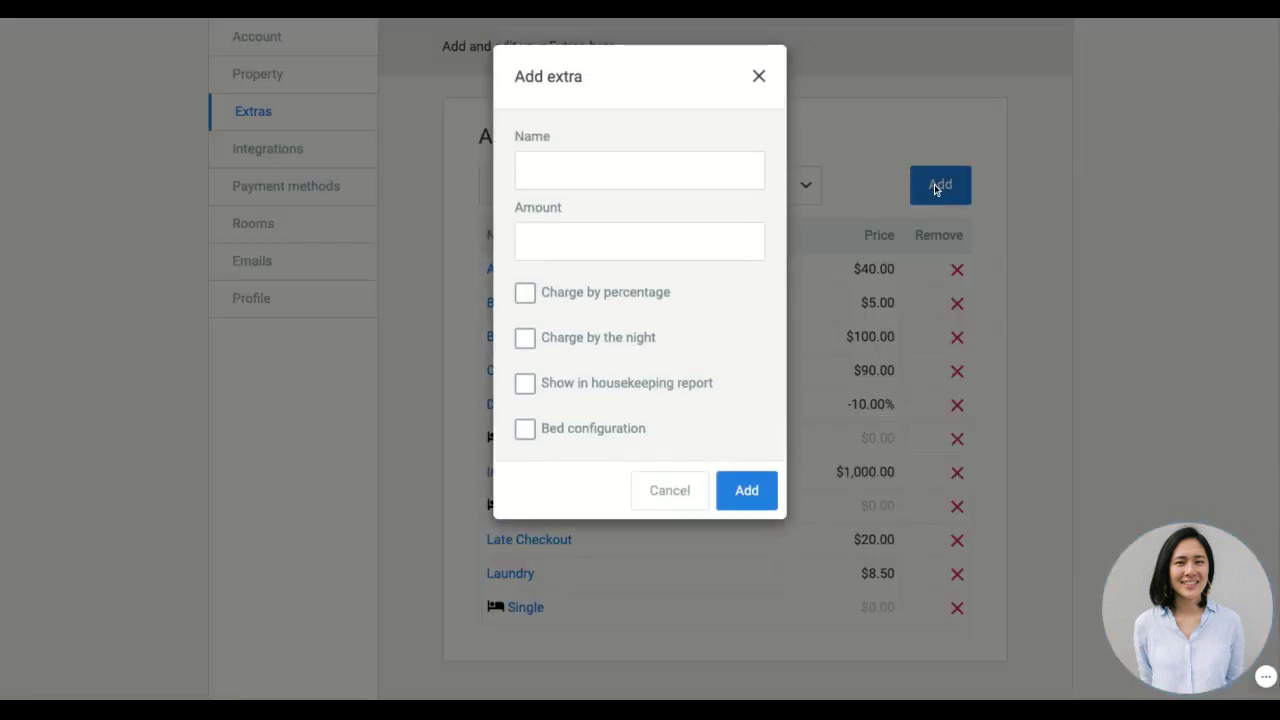
click(546, 161)
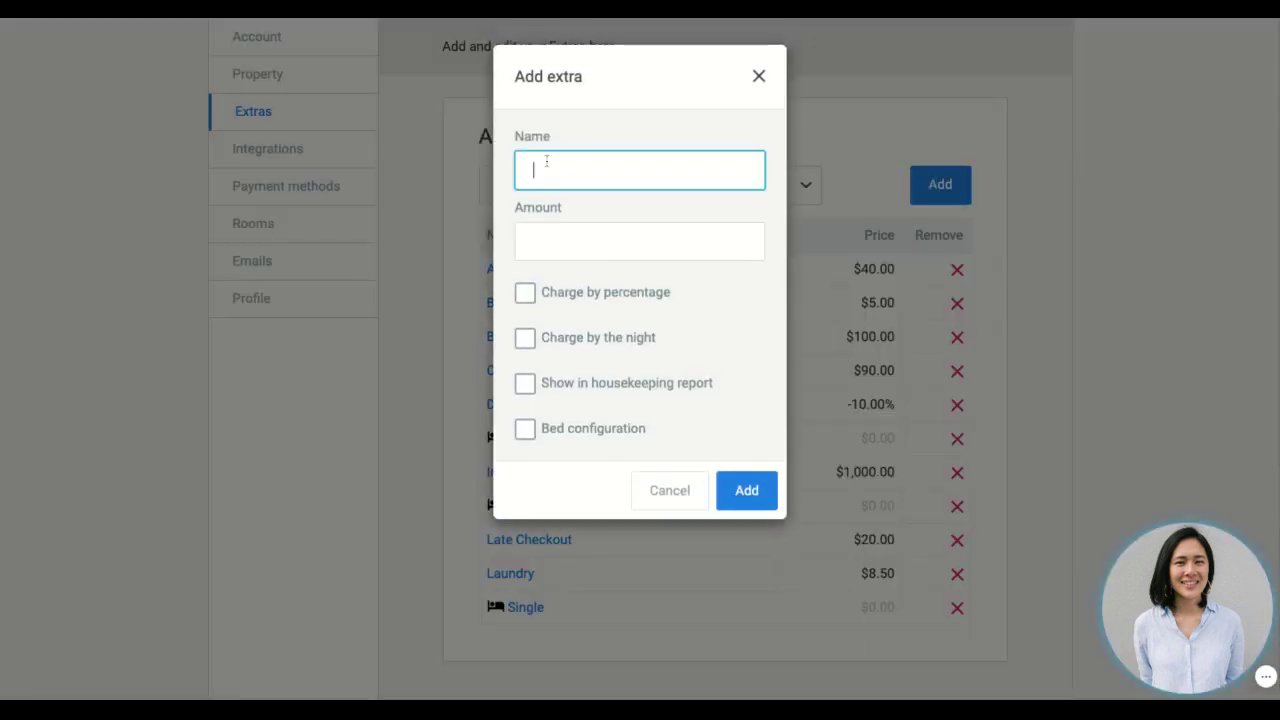
click(594, 237)
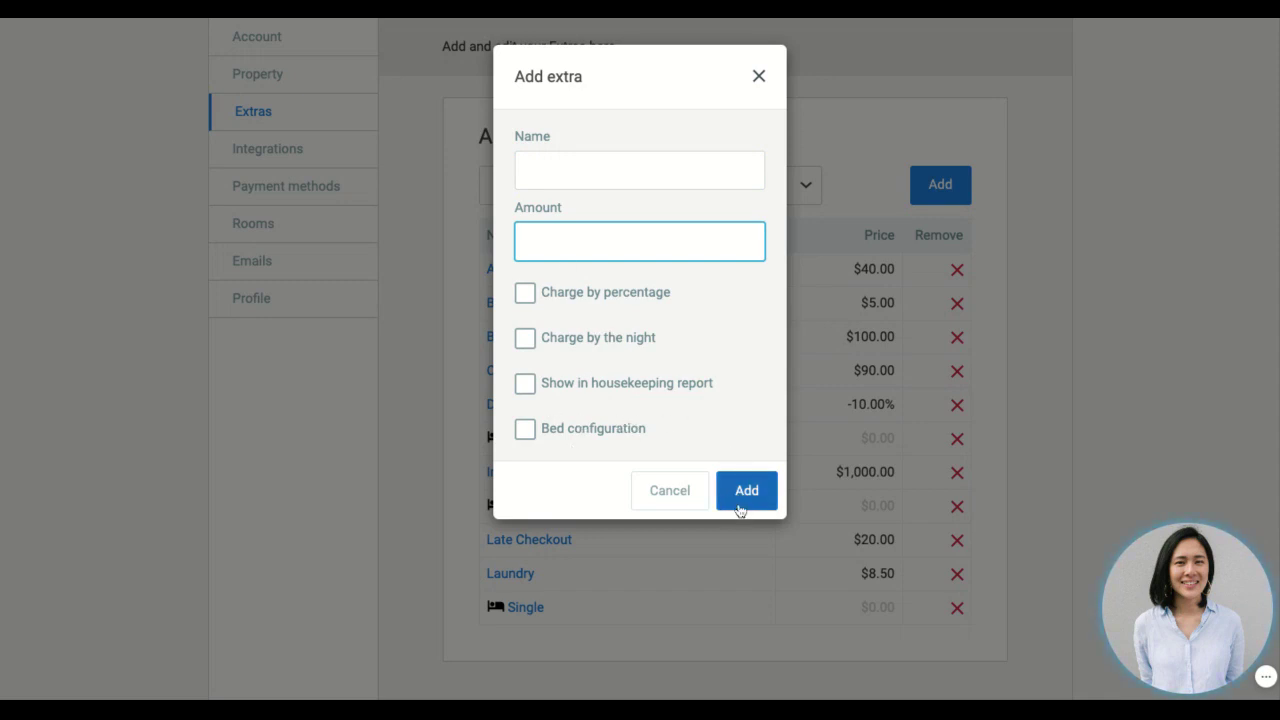
click(759, 77)
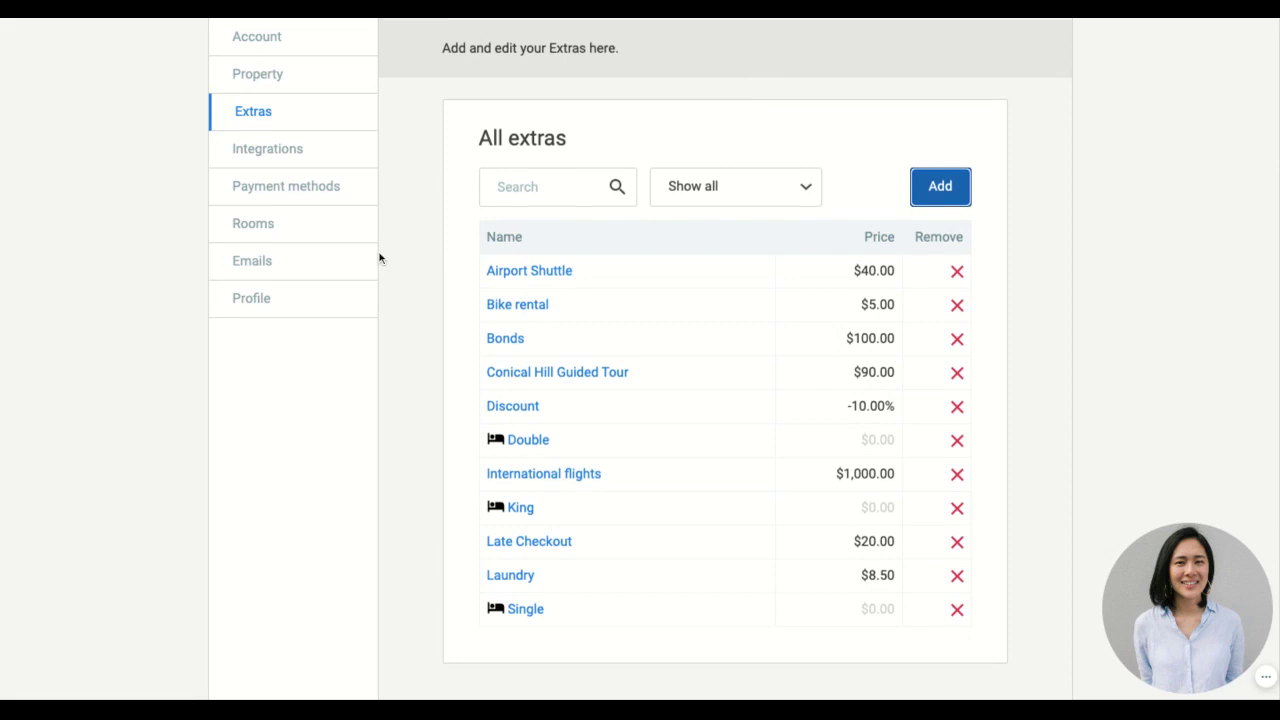
Review the available integrations for Xero, MYOB Essentials and Kounta POS in the settings.
scroll(355, 230, up, 3)
click(288, 308)
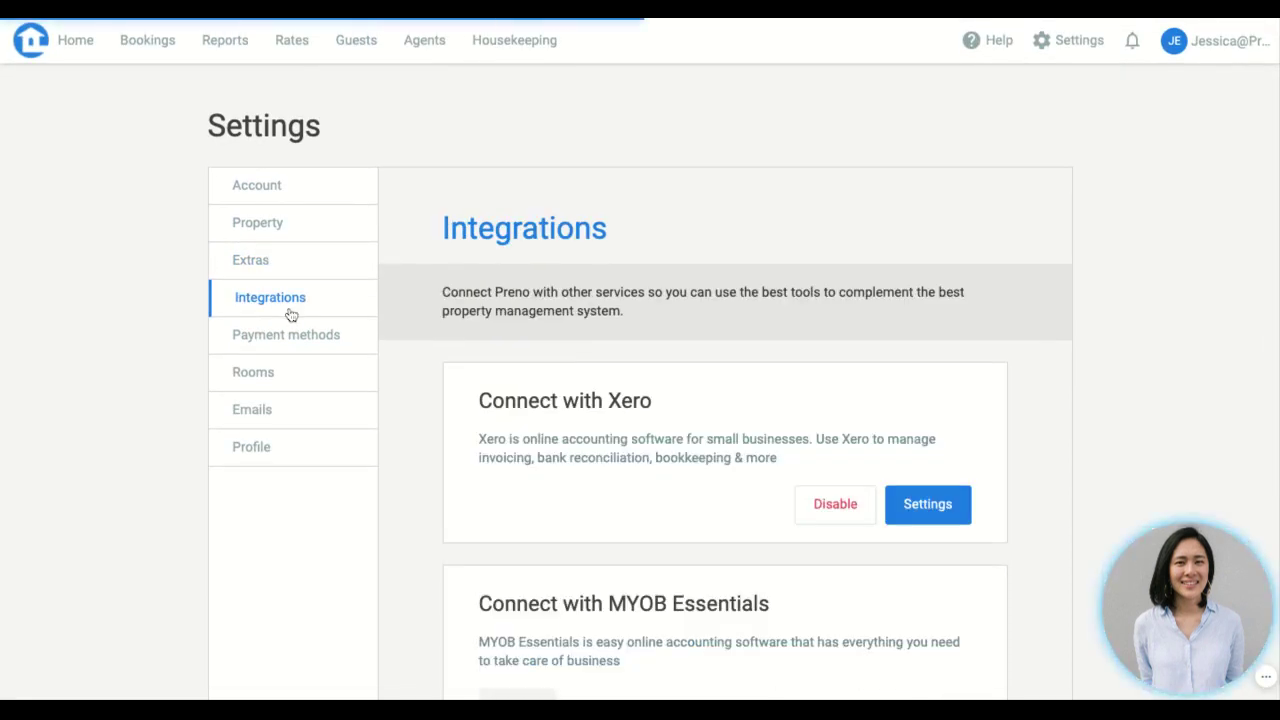
scroll(1175, 479, down, 1)
scroll(1175, 479, down, 1)
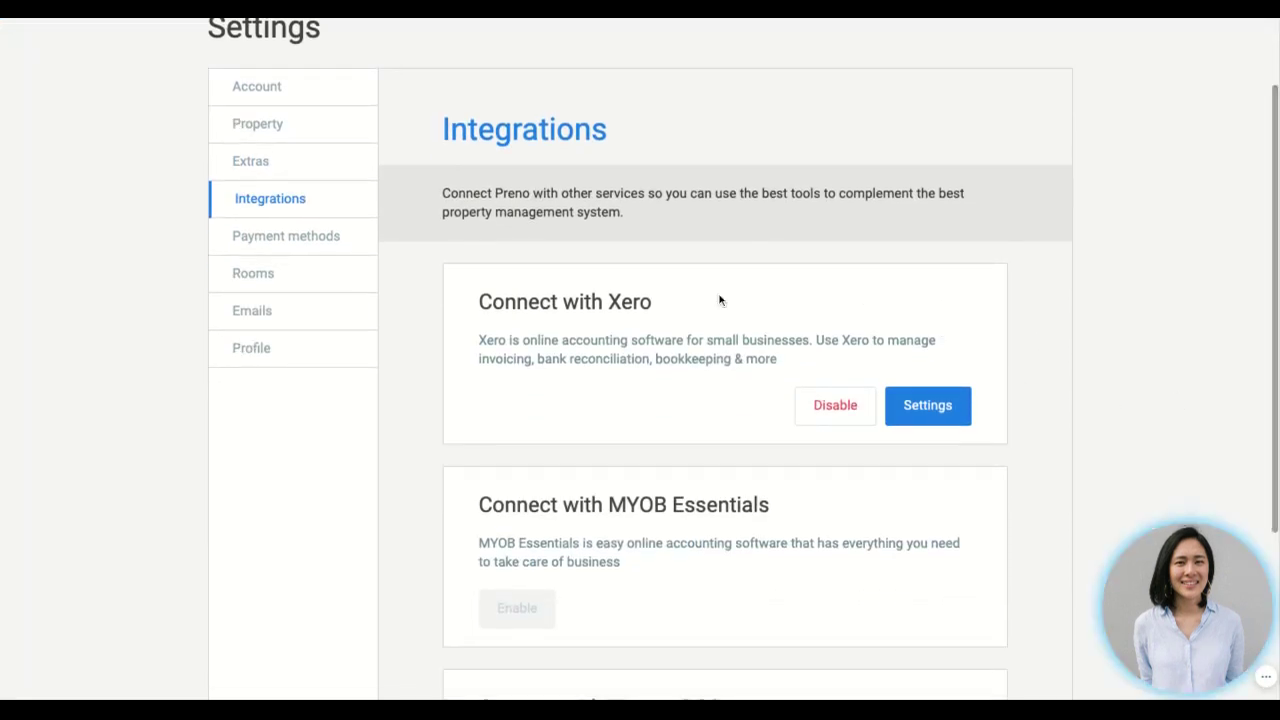
scroll(720, 294, down, 2)
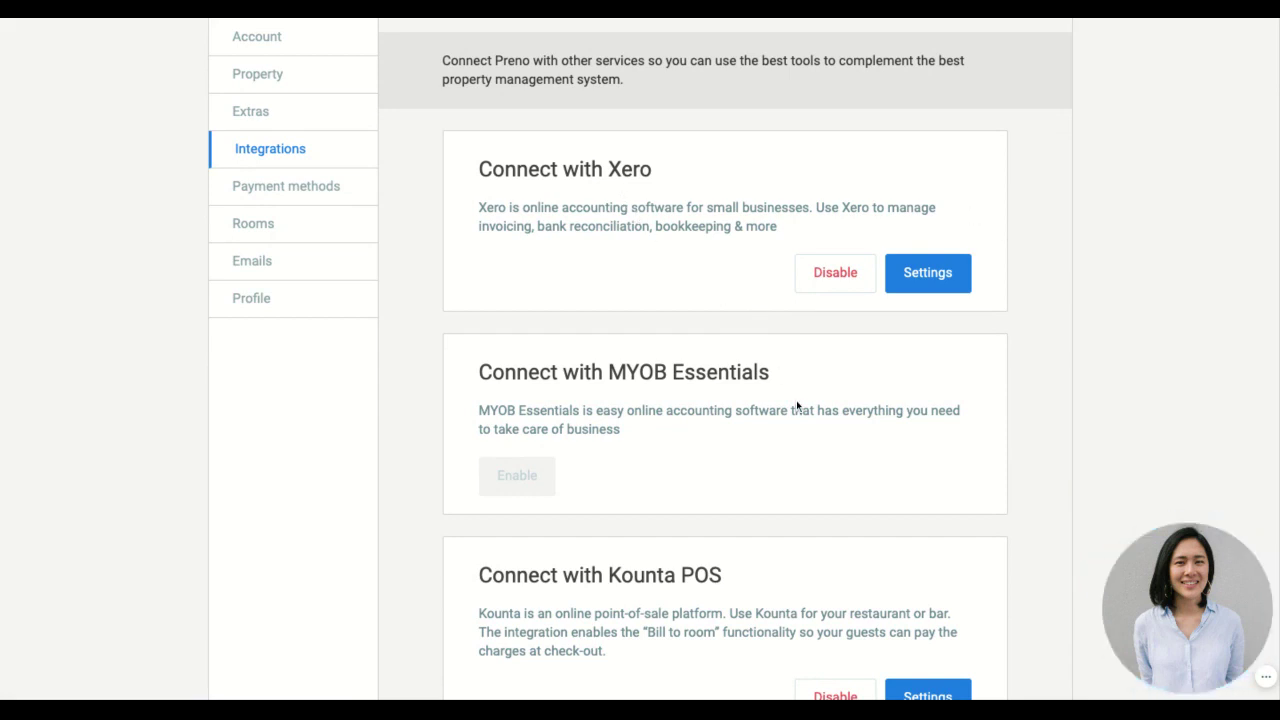
scroll(700, 455, down, 2)
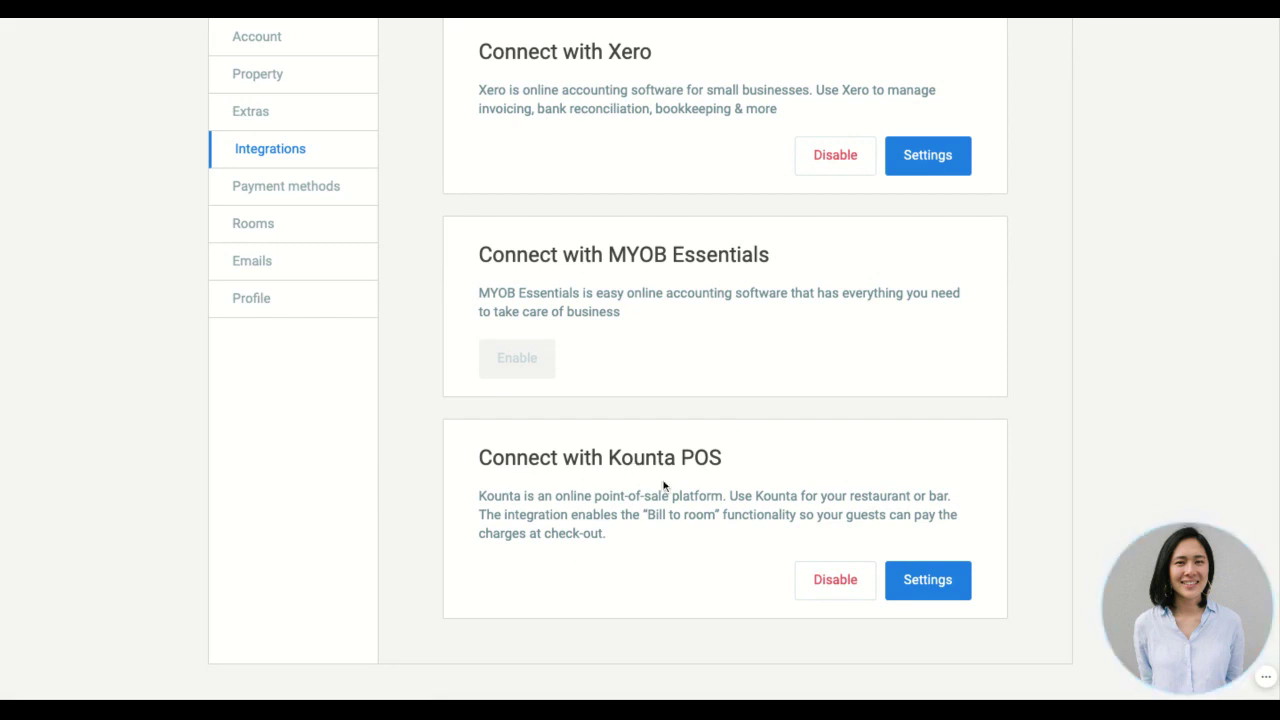
Review the Payment methods settings, covering the payment gateway connection, Stripe Connect sign-up and the list of payment methods.
click(278, 196)
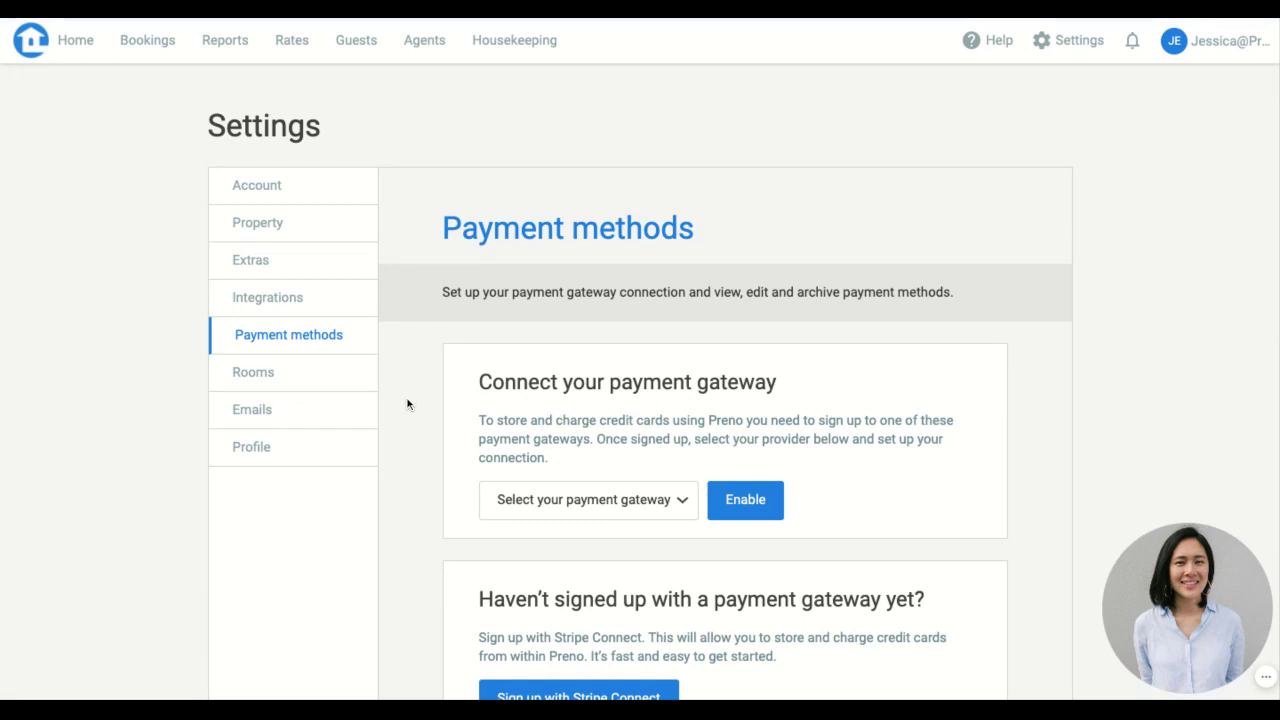
scroll(412, 404, down, 1)
scroll(415, 405, down, 2)
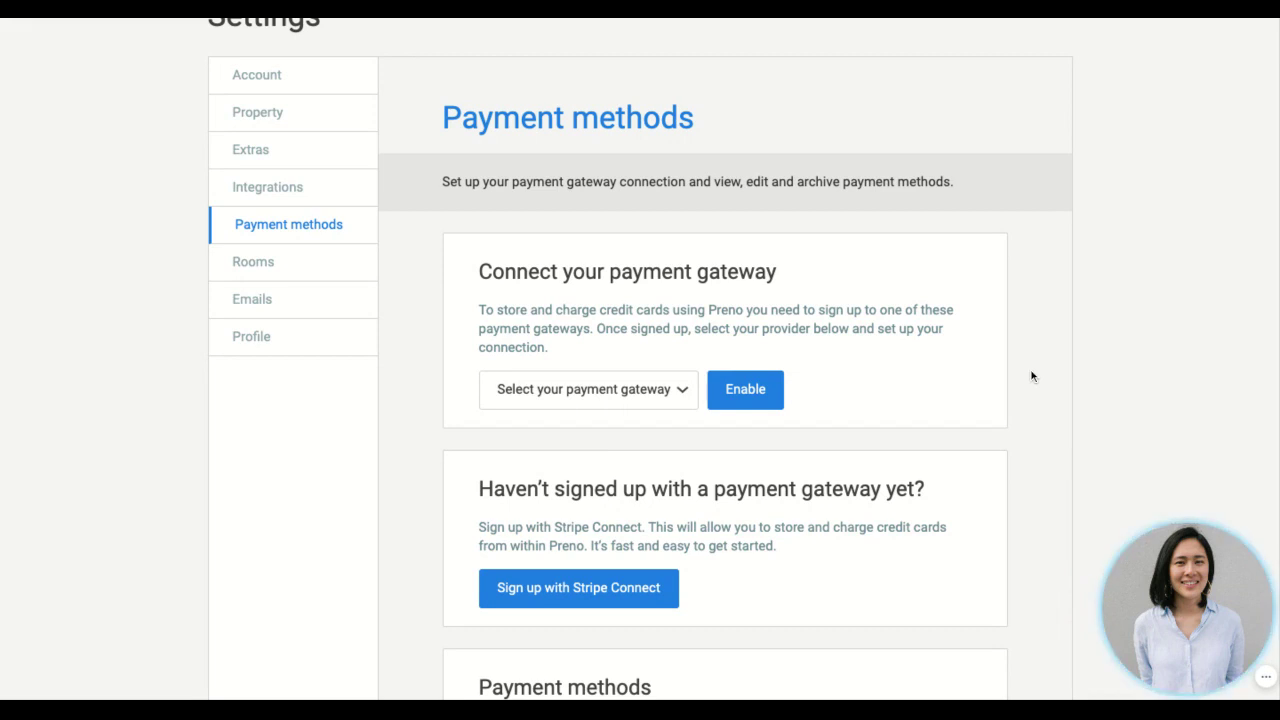
scroll(990, 390, down, 3)
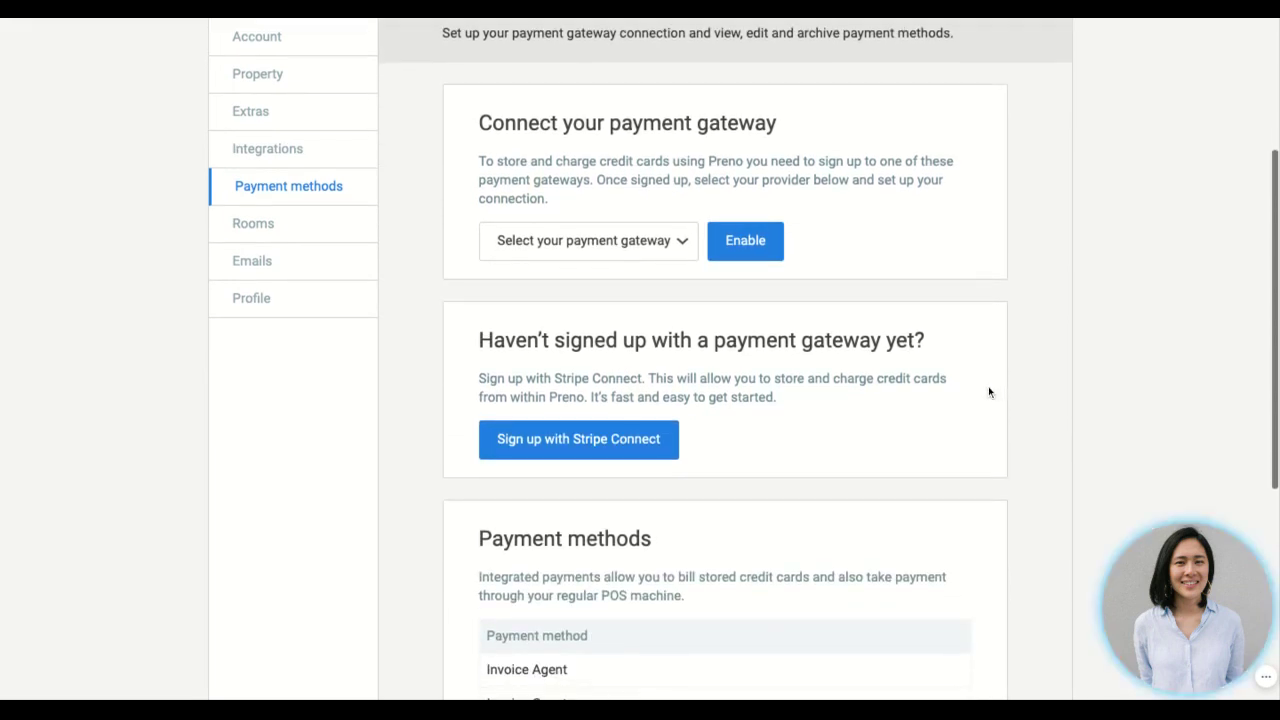
scroll(988, 391, down, 5)
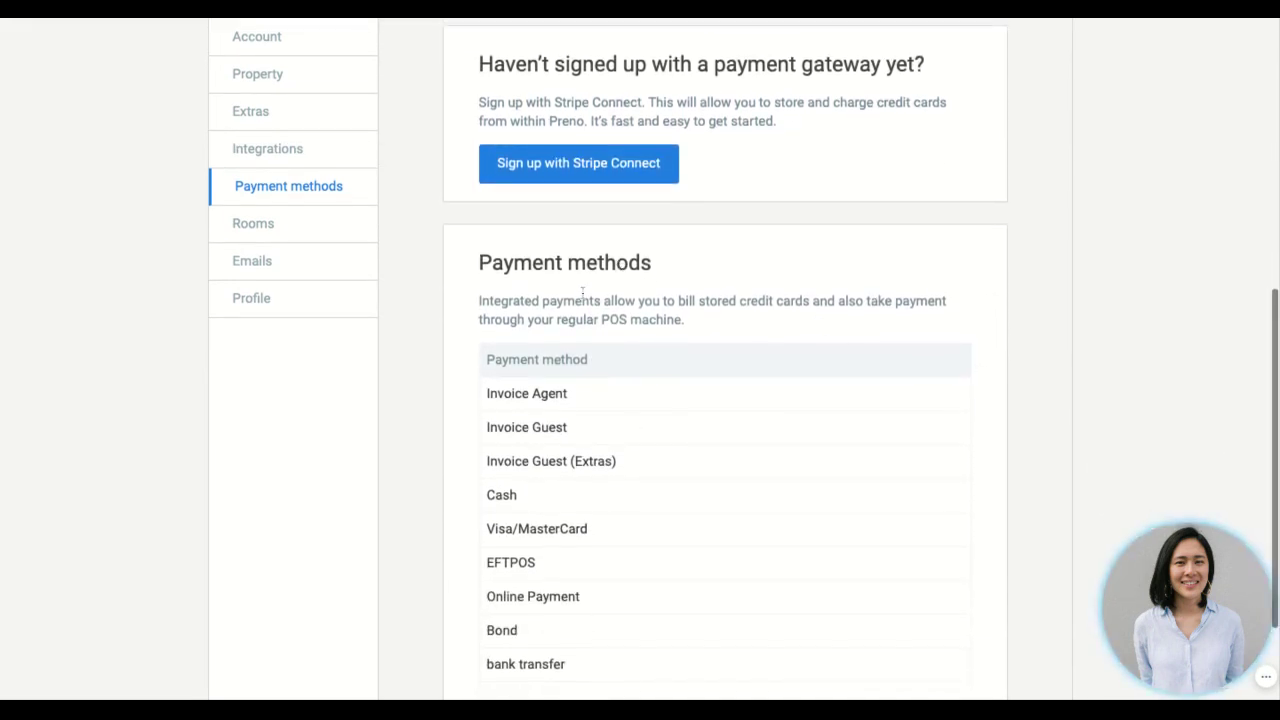
scroll(634, 448, down, 2)
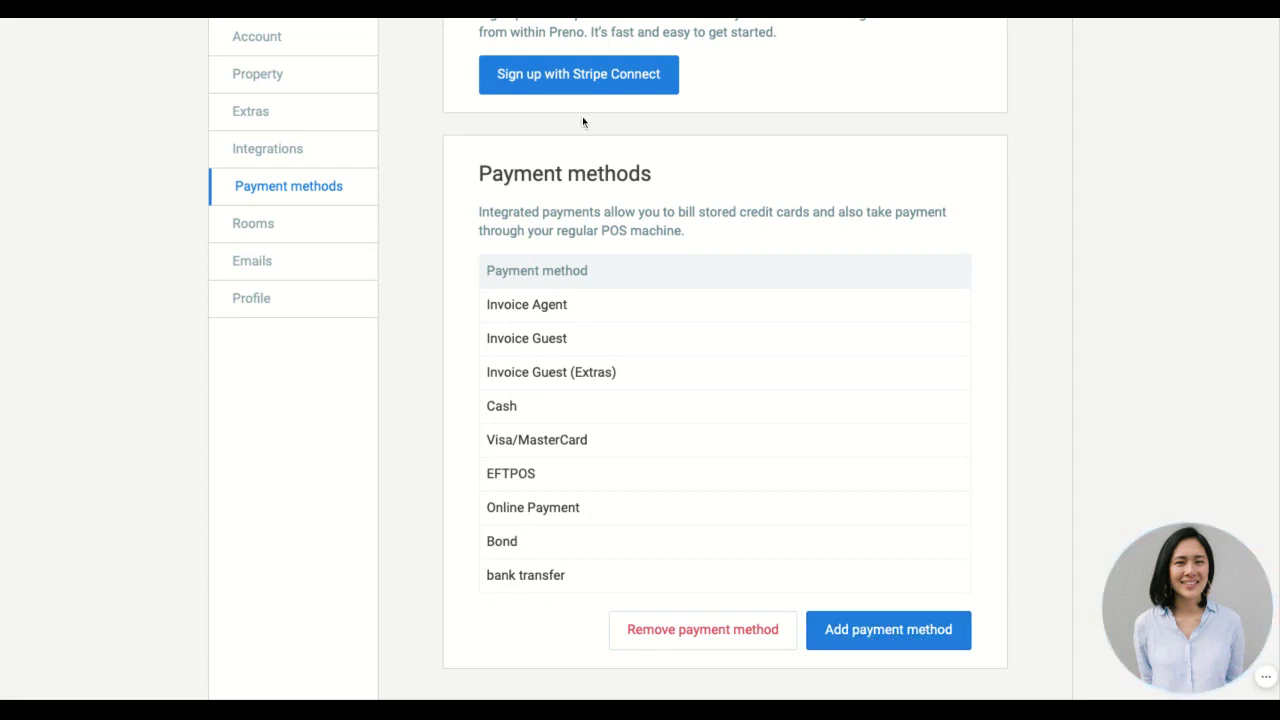
Open the Rooms settings, view the edit form for the VIP Rooms room type and close it without changes.
click(289, 231)
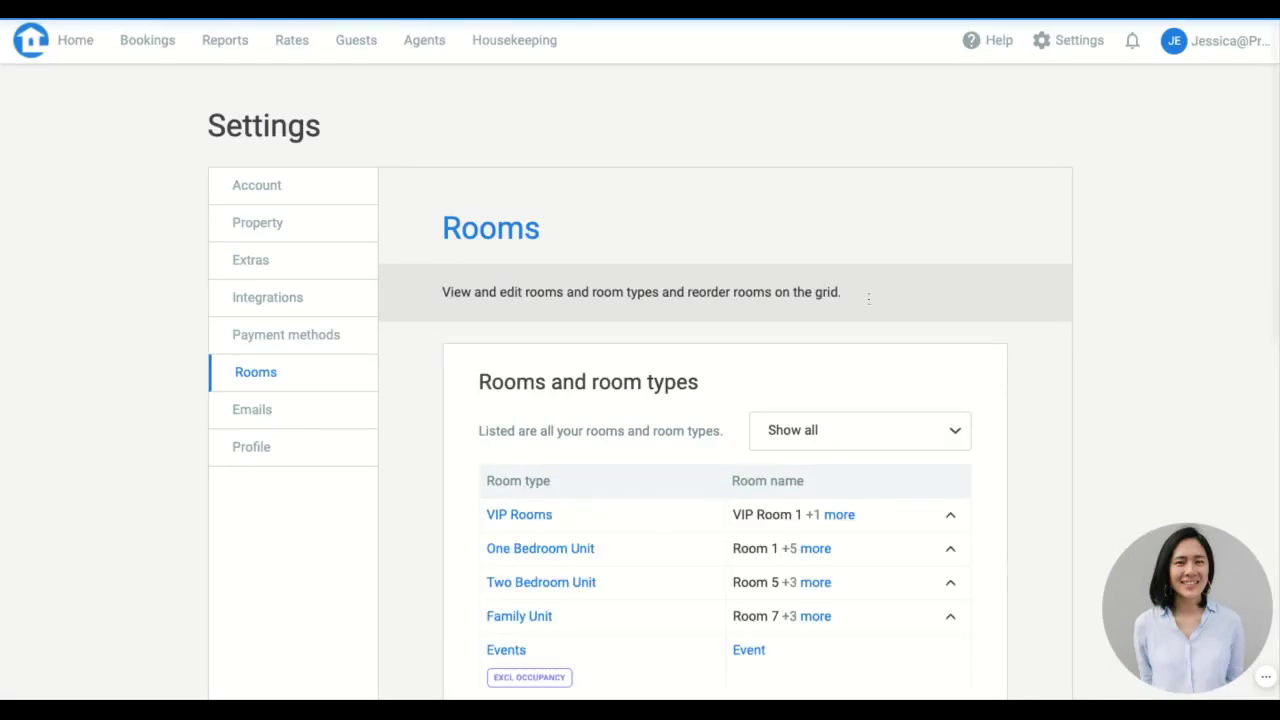
scroll(892, 323, down, 2)
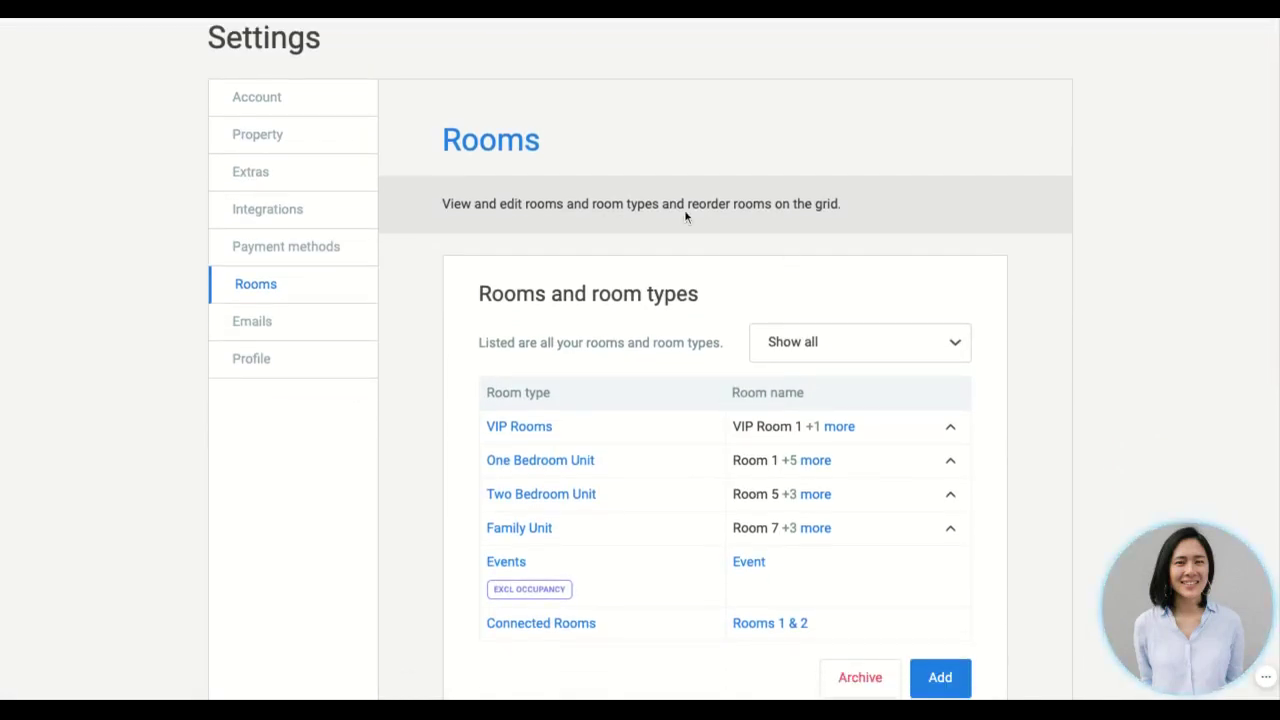
scroll(733, 456, down, 1)
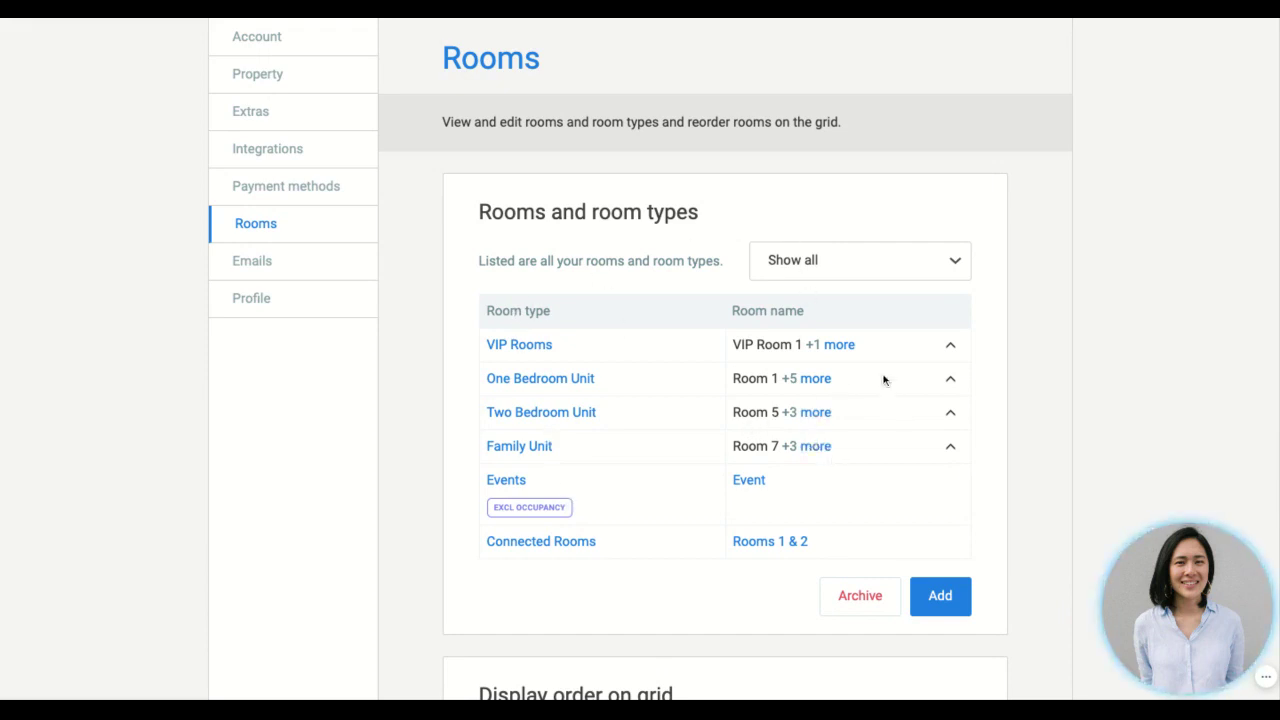
click(538, 348)
click(684, 165)
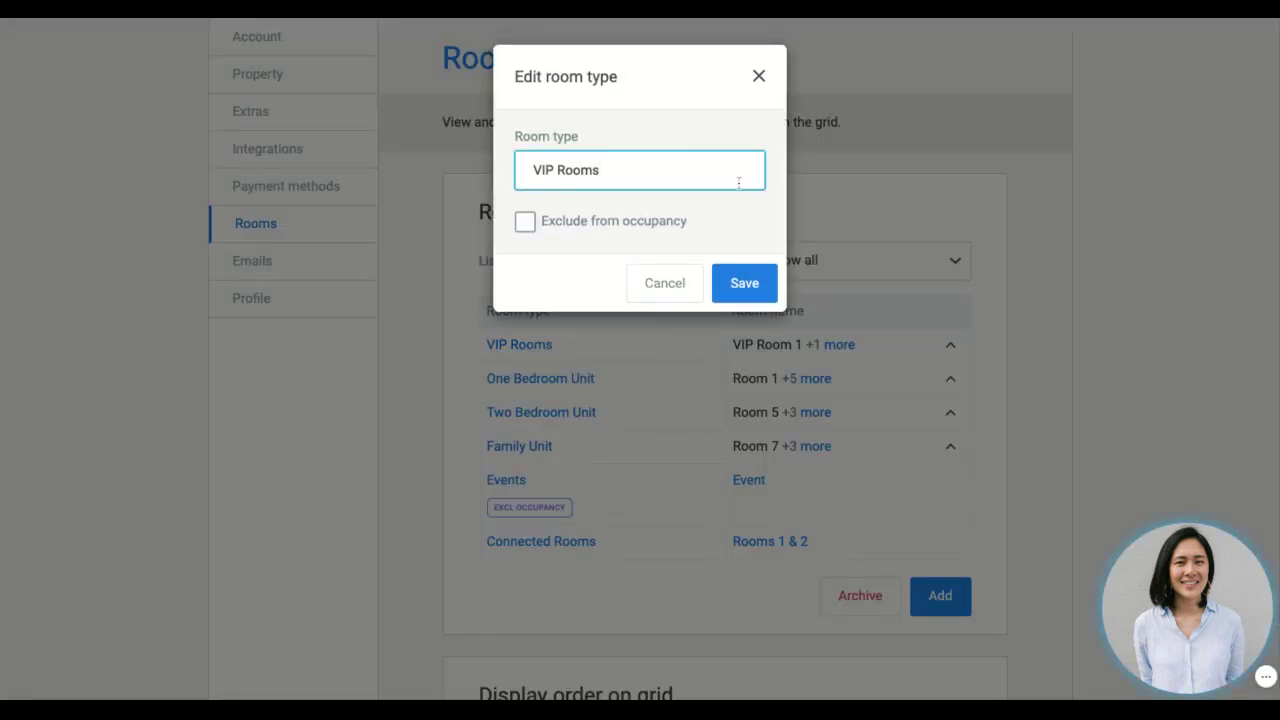
click(760, 74)
Expand the VIP Rooms type, view the name and room type fields of VIP Room 1, and close the form unchanged.
click(950, 348)
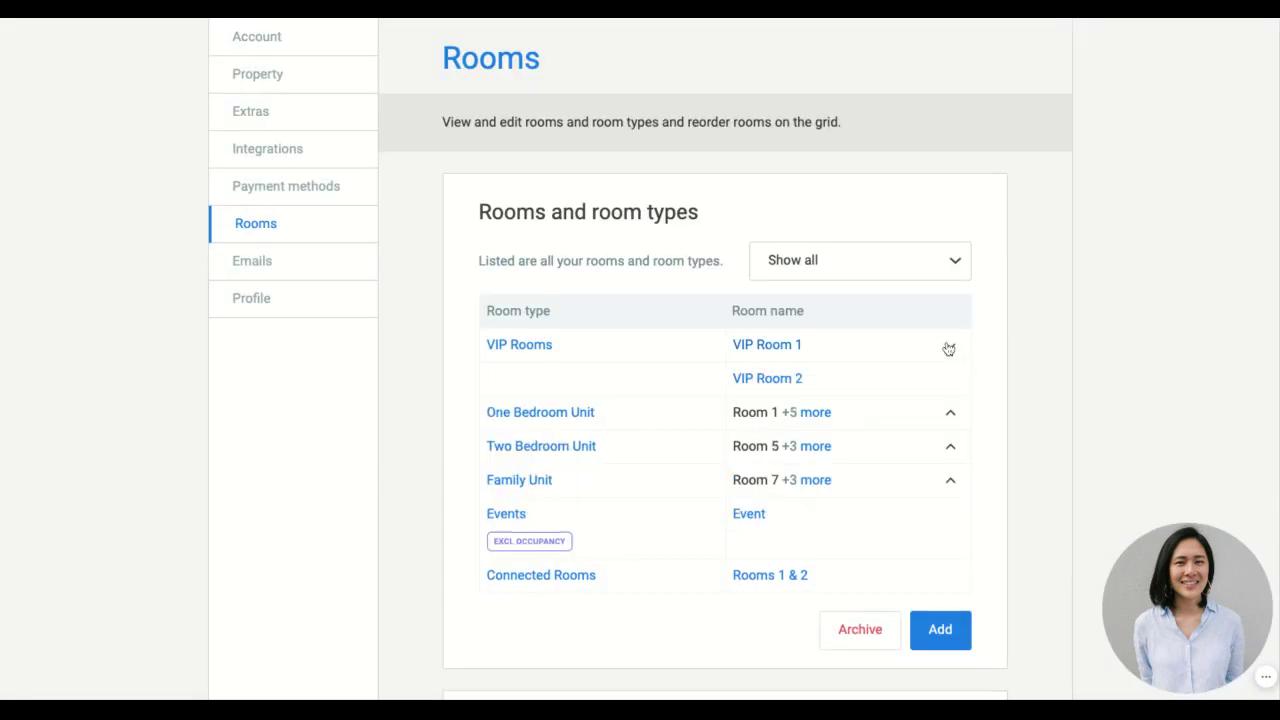
click(790, 346)
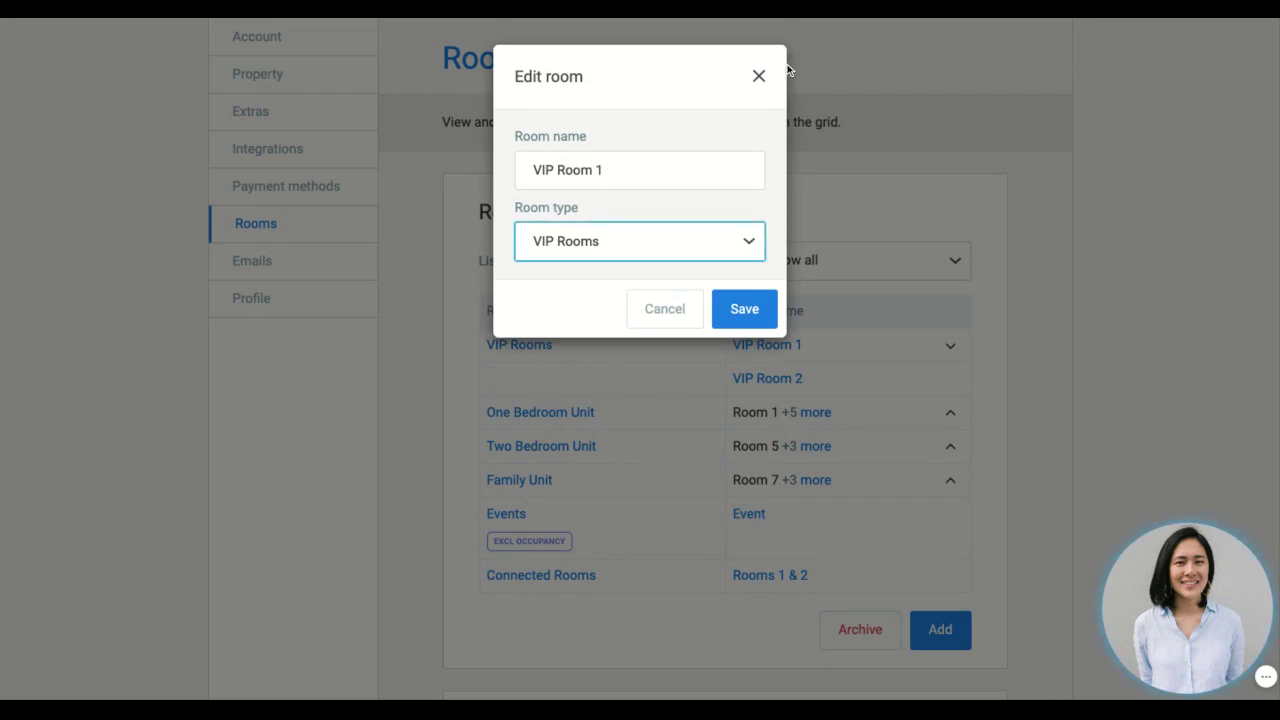
click(759, 78)
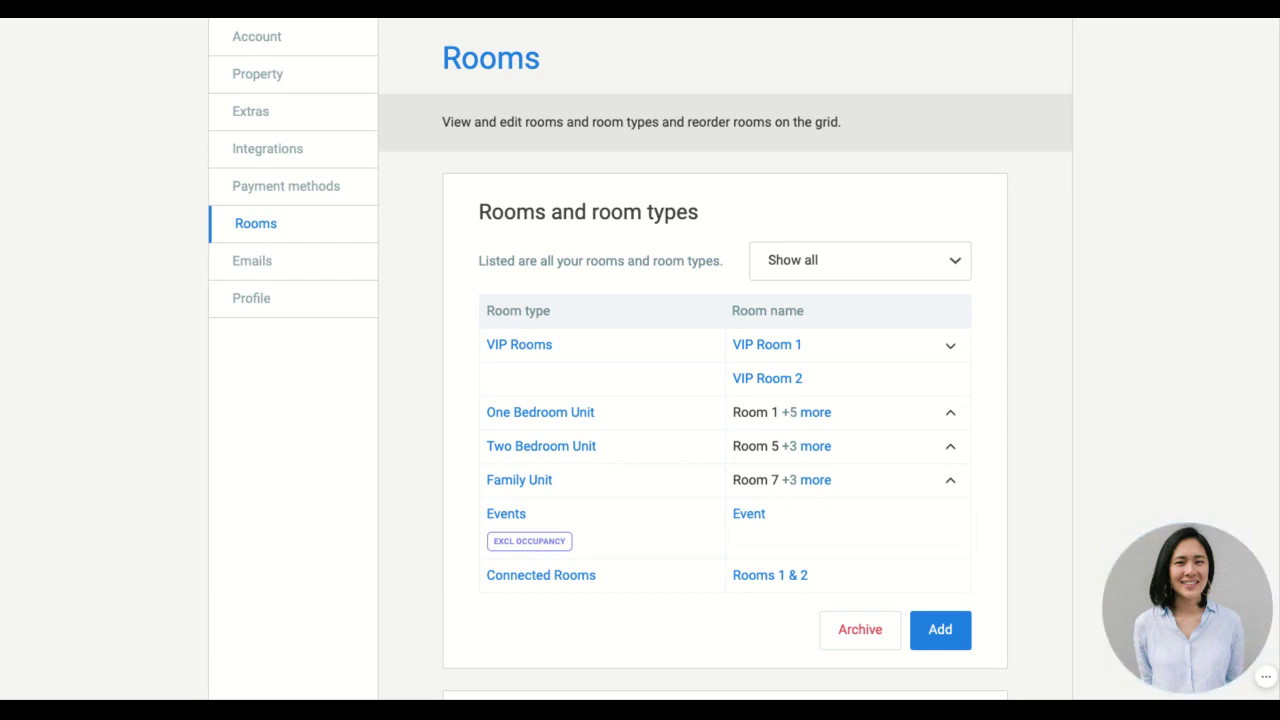
Examine the grid display order options and the connected rooms list in the Rooms settings.
scroll(677, 532, down, 3)
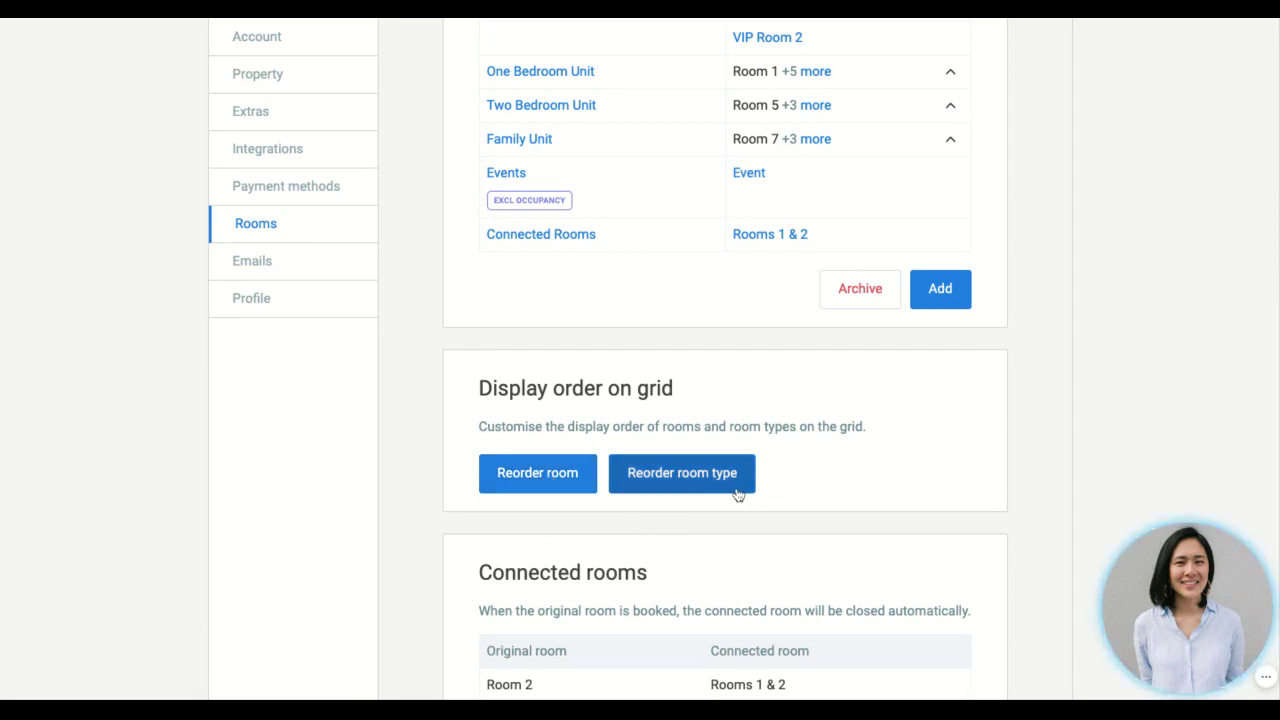
scroll(828, 498, down, 1)
scroll(826, 494, down, 1)
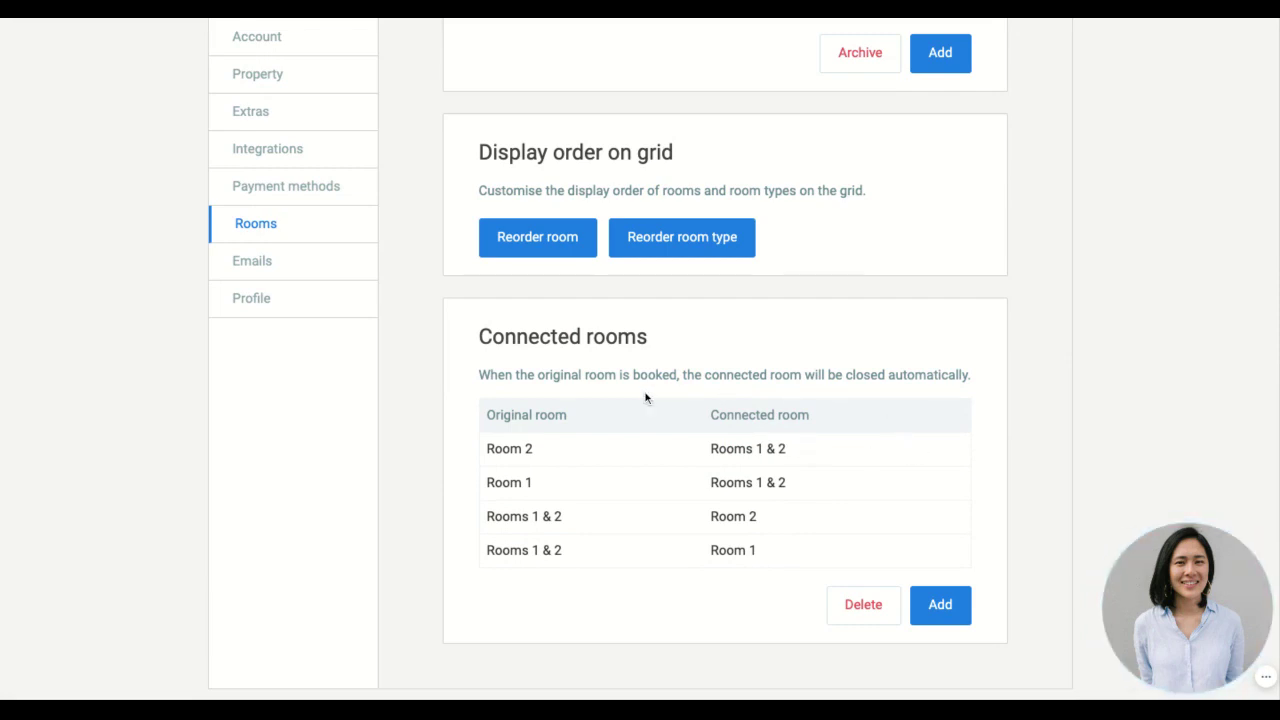
Open the Guest Receipt template in the Emails settings, look at its content and insertable tags, and cancel without saving.
click(256, 263)
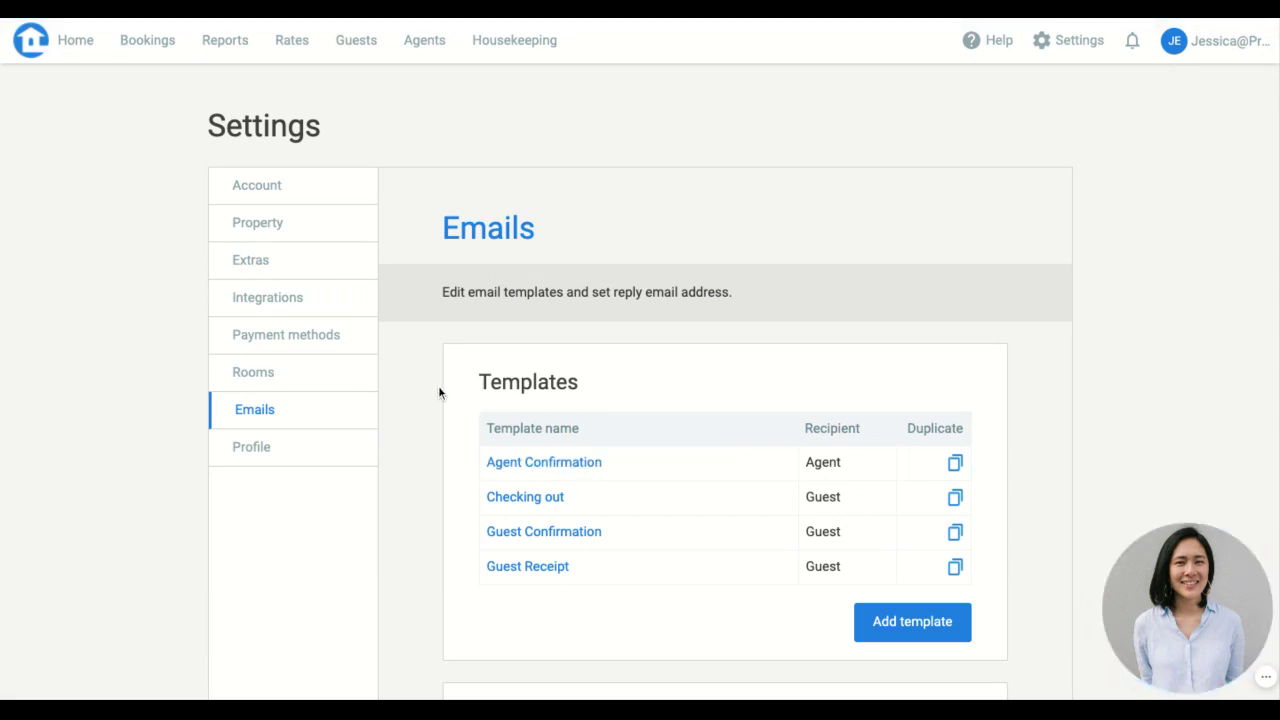
scroll(469, 264, down, 2)
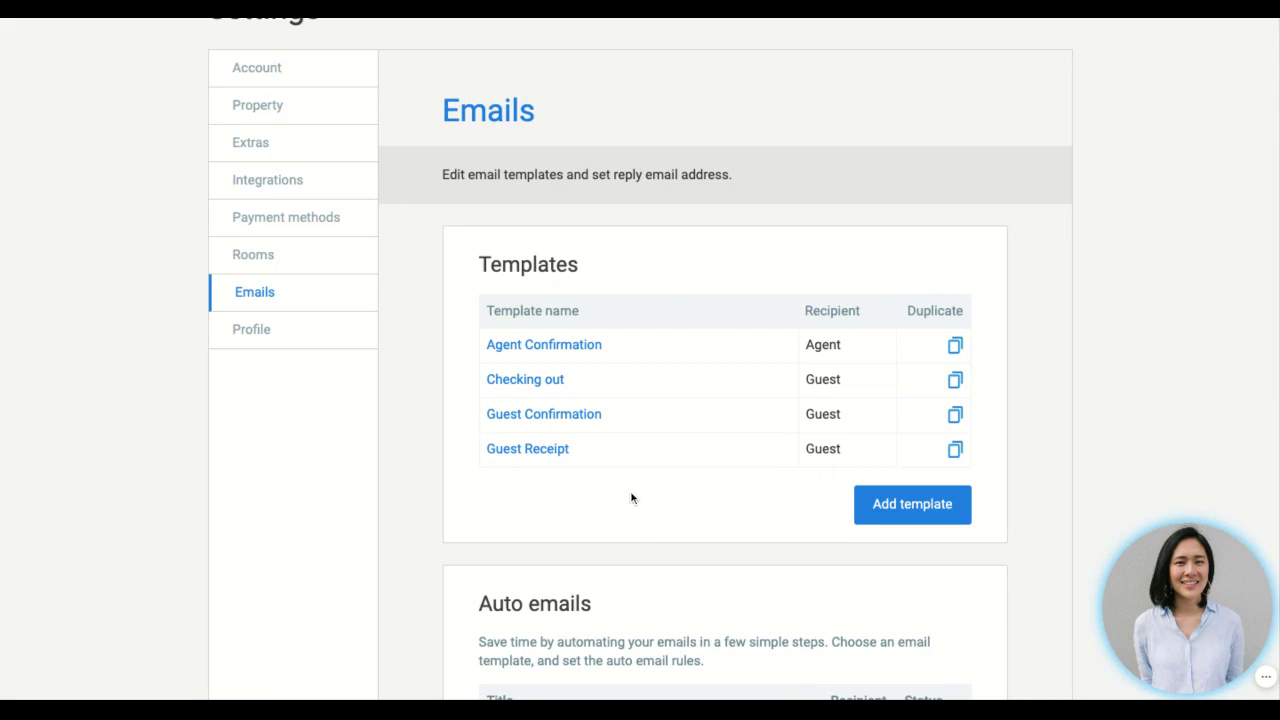
click(514, 452)
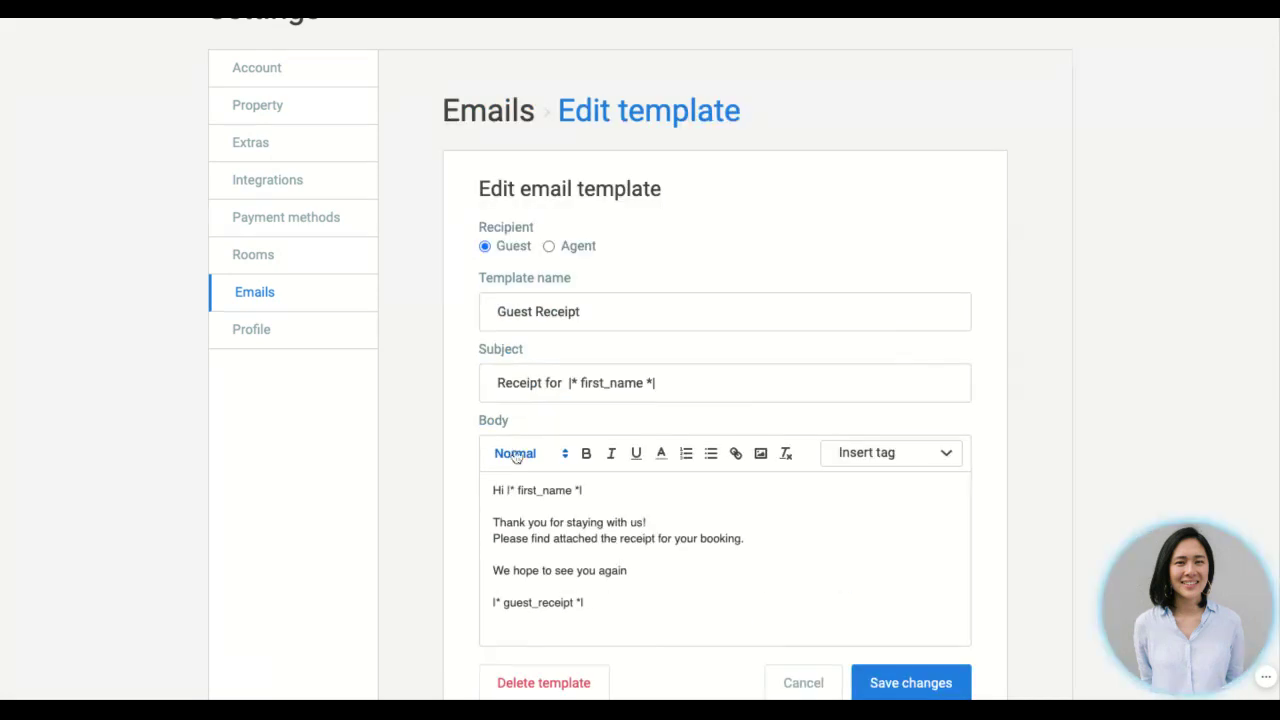
scroll(851, 494, down, 1)
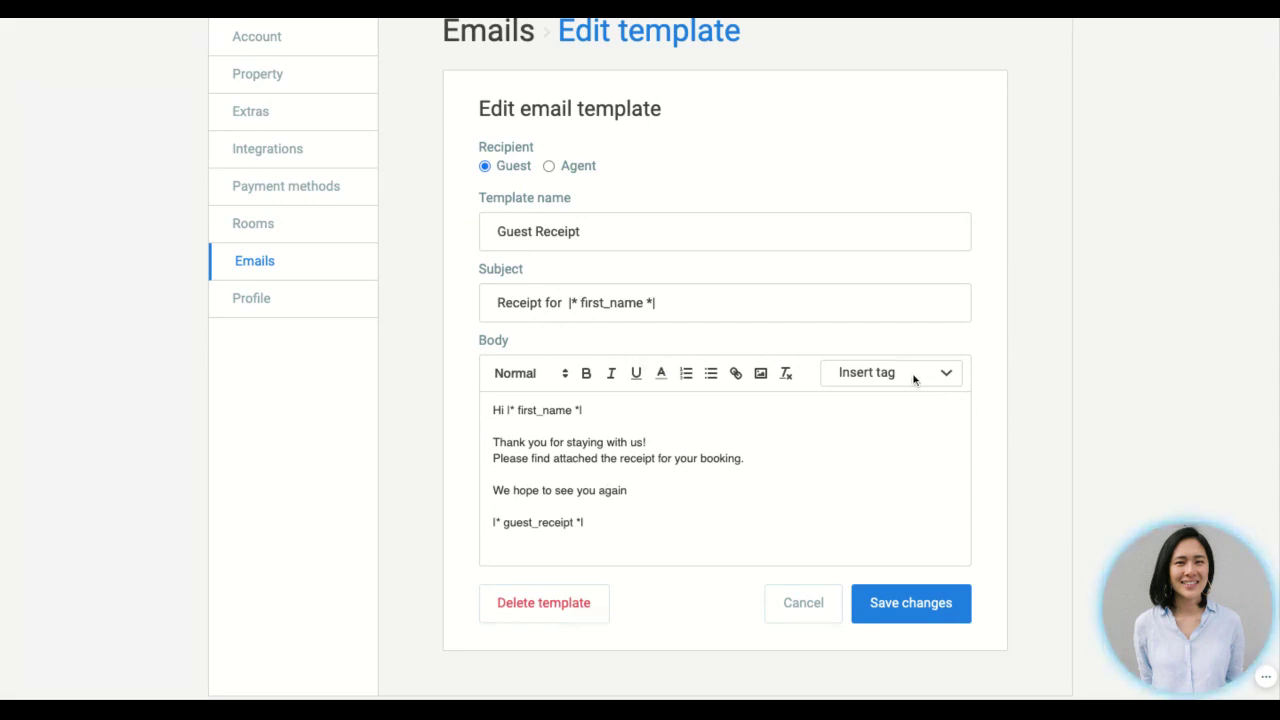
click(943, 374)
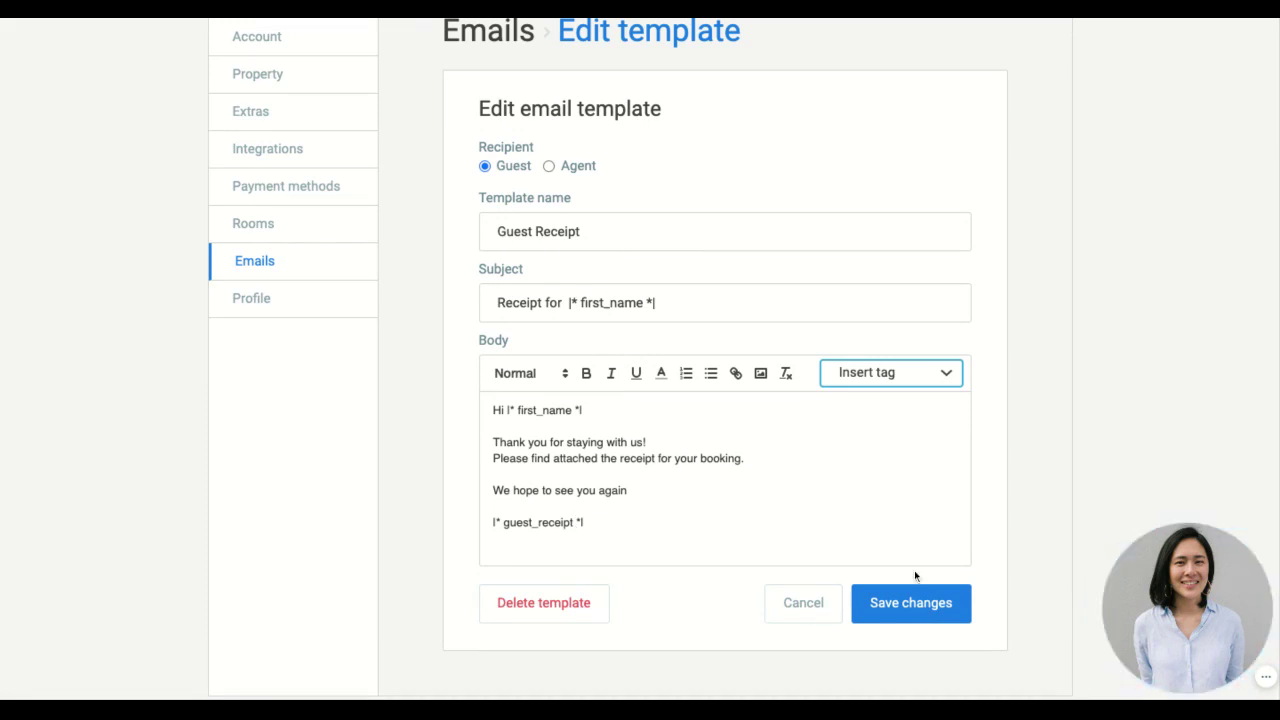
click(805, 605)
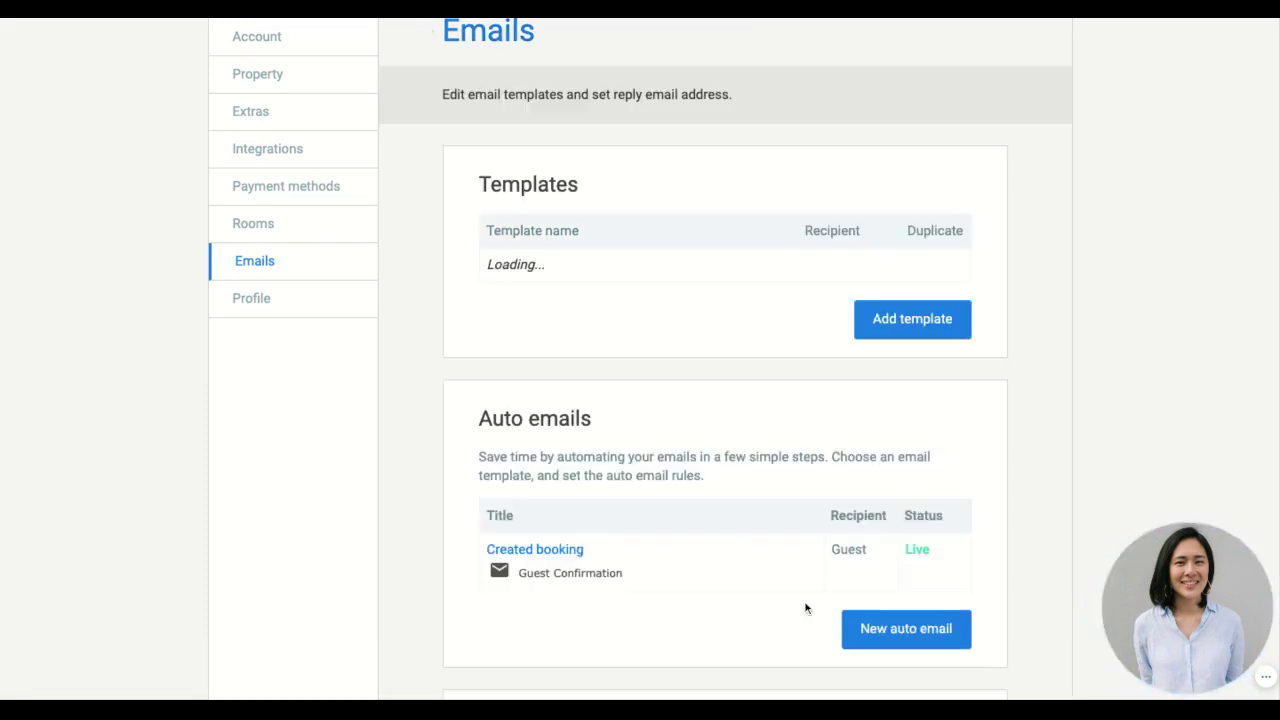
Open the form for a new auto email and review its template, event trigger, filter and name fields.
scroll(738, 438, down, 1)
scroll(738, 438, down, 1)
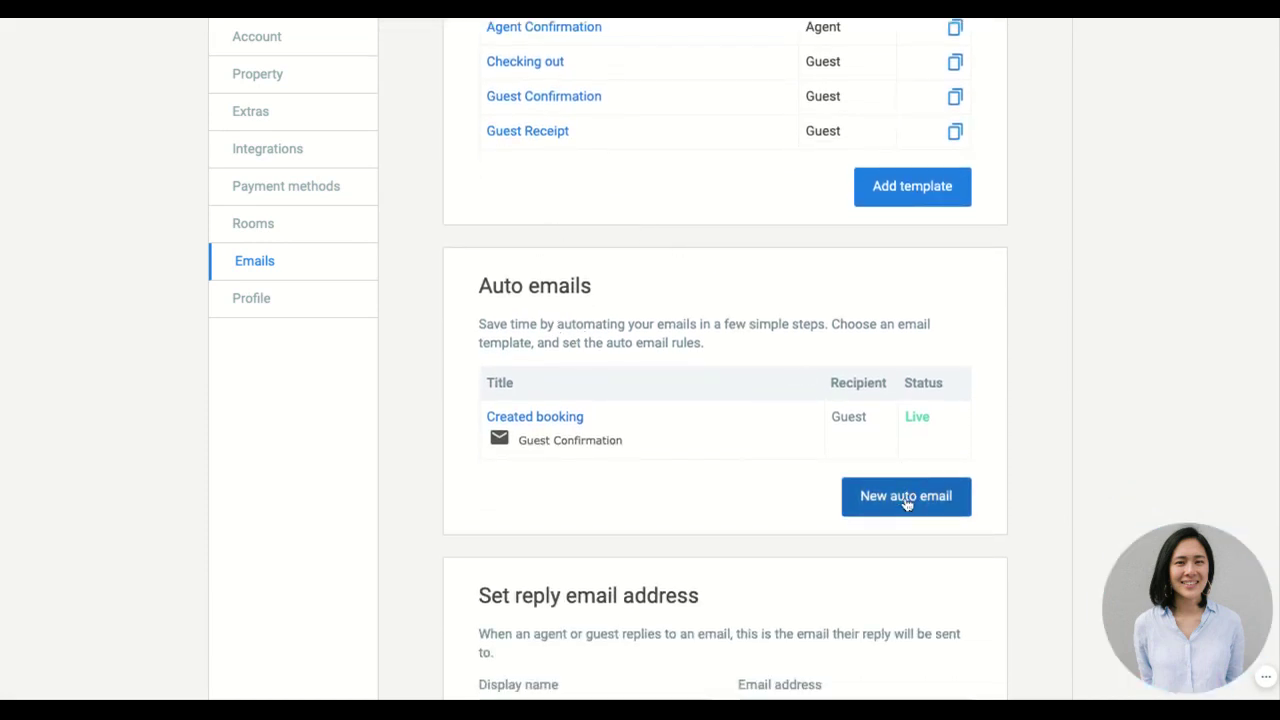
click(906, 497)
scroll(906, 503, up, 3)
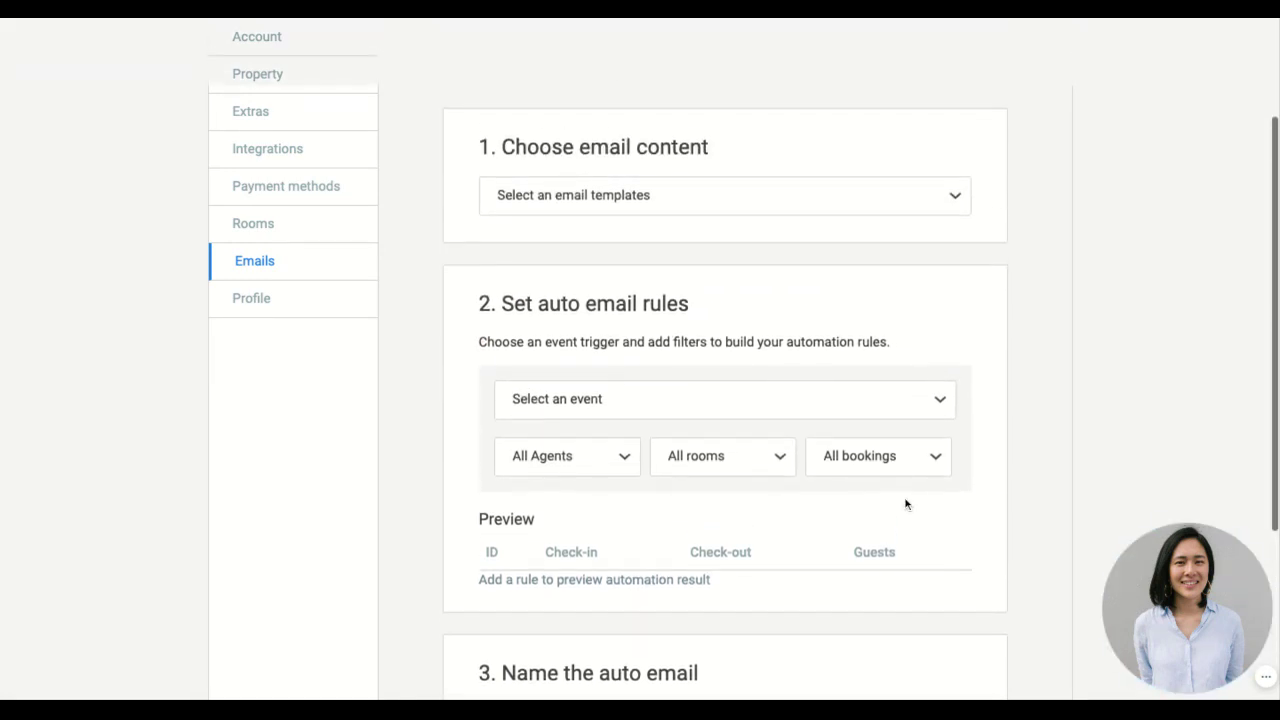
click(752, 418)
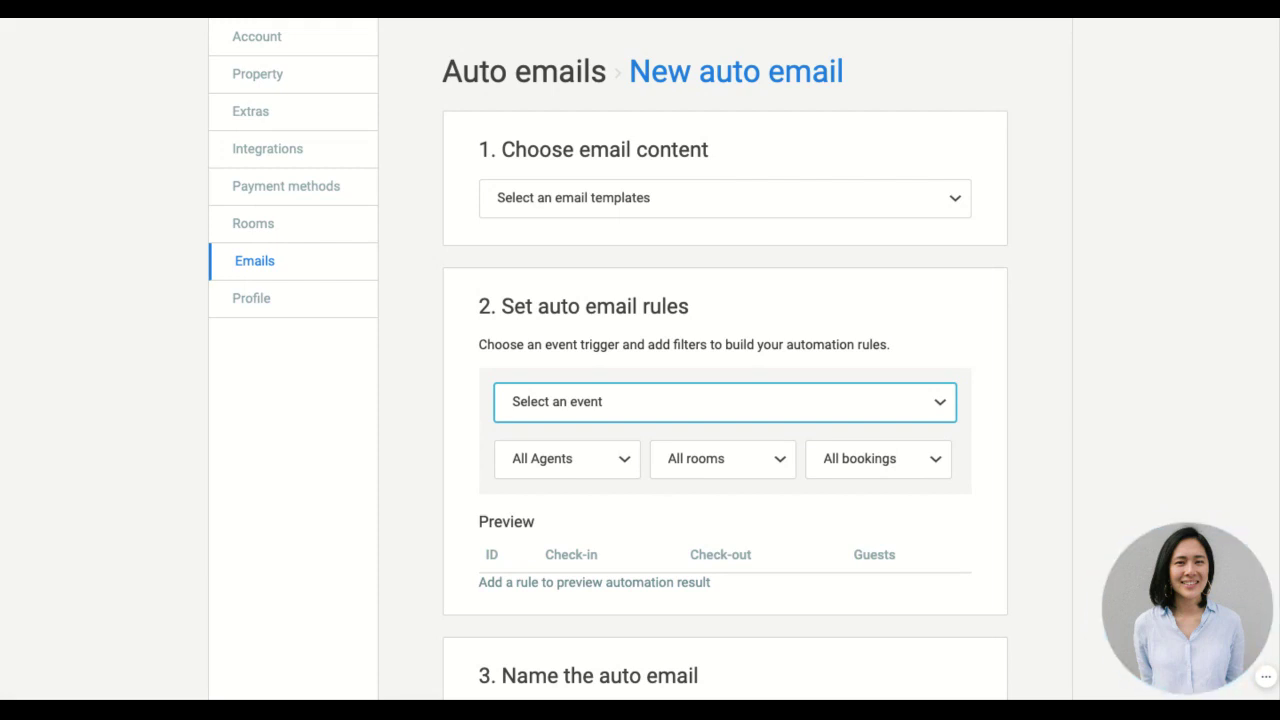
scroll(593, 532, down, 2)
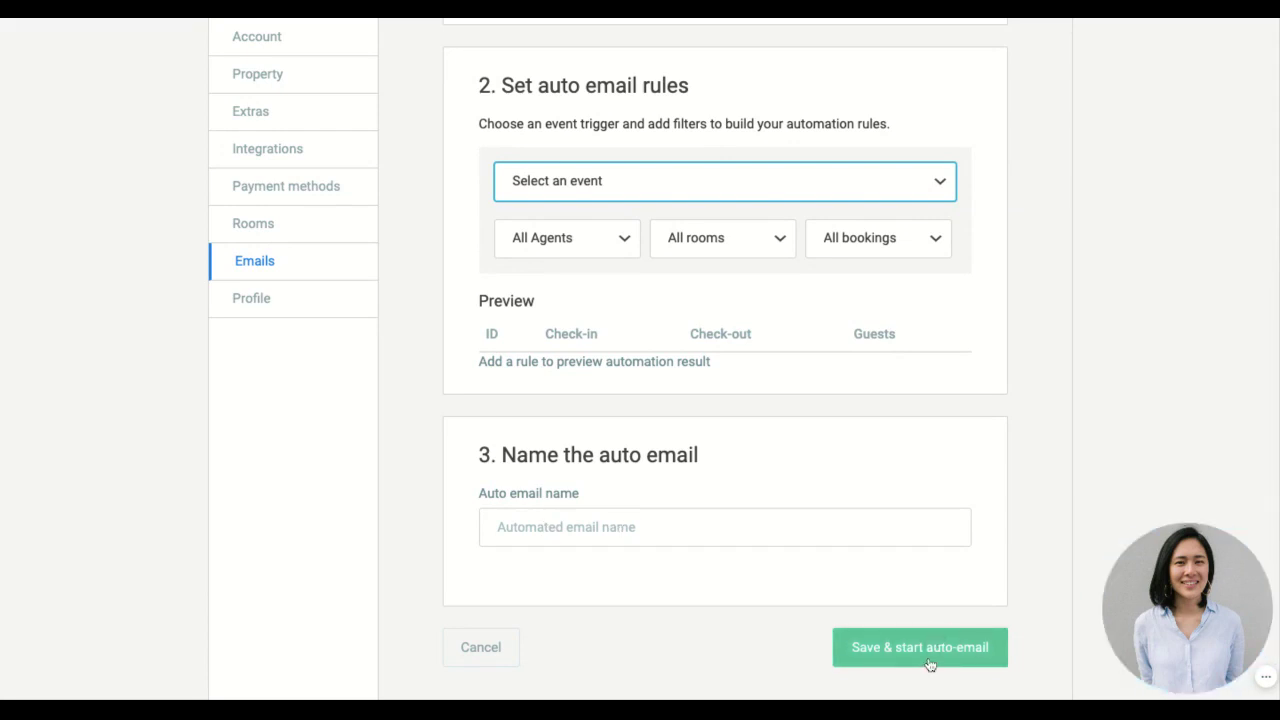
Review the Profile settings, including the user details, password change fields, and grid size and grid view preferences.
click(259, 304)
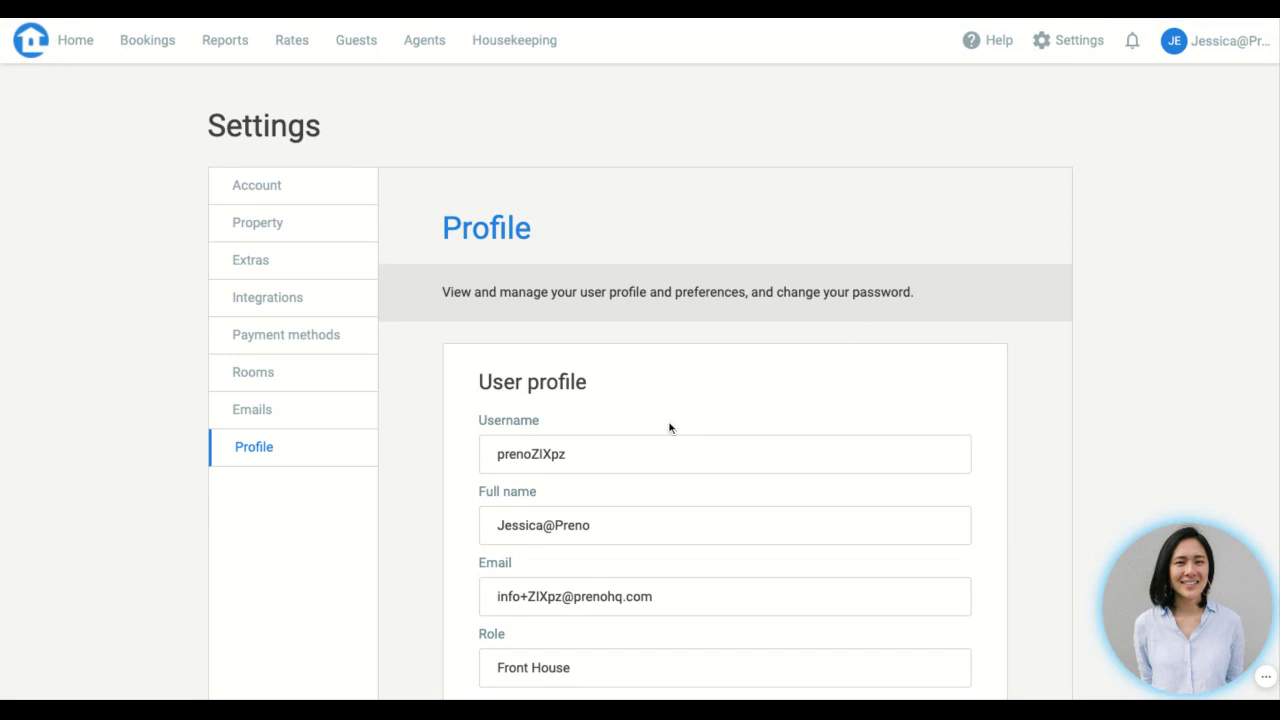
scroll(748, 470, down, 2)
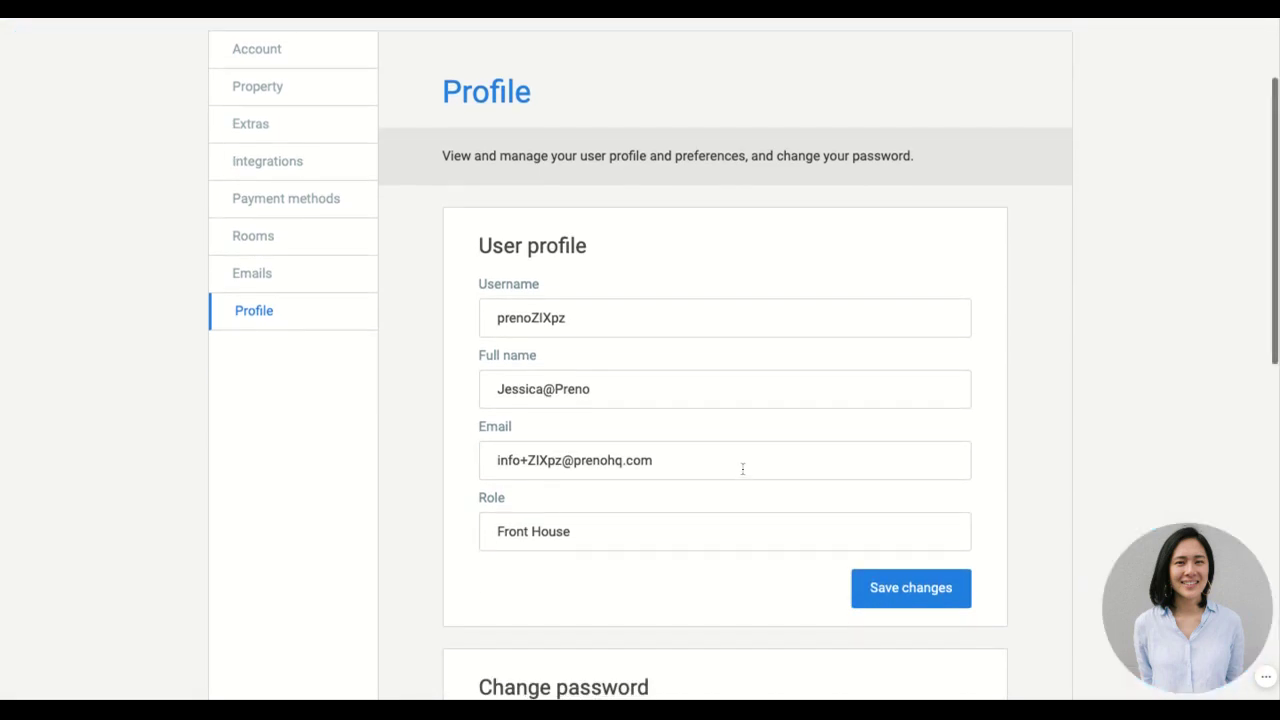
scroll(700, 429, down, 4)
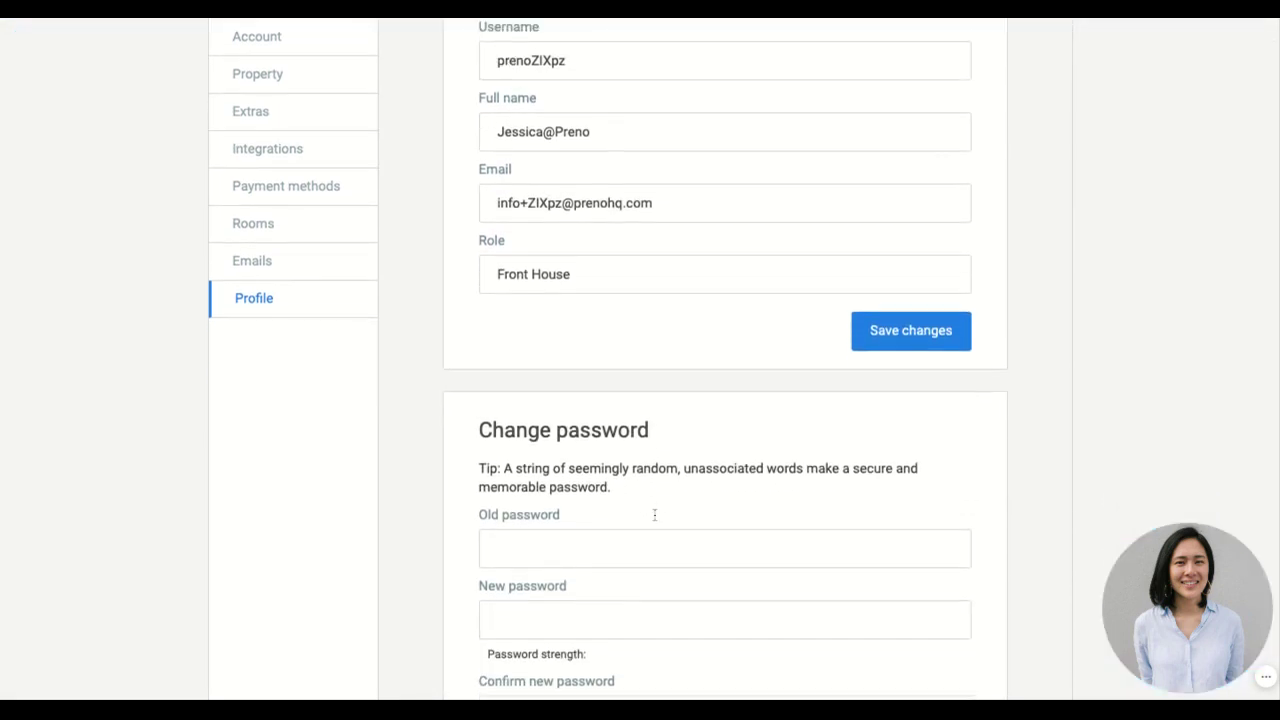
scroll(660, 514, down, 4)
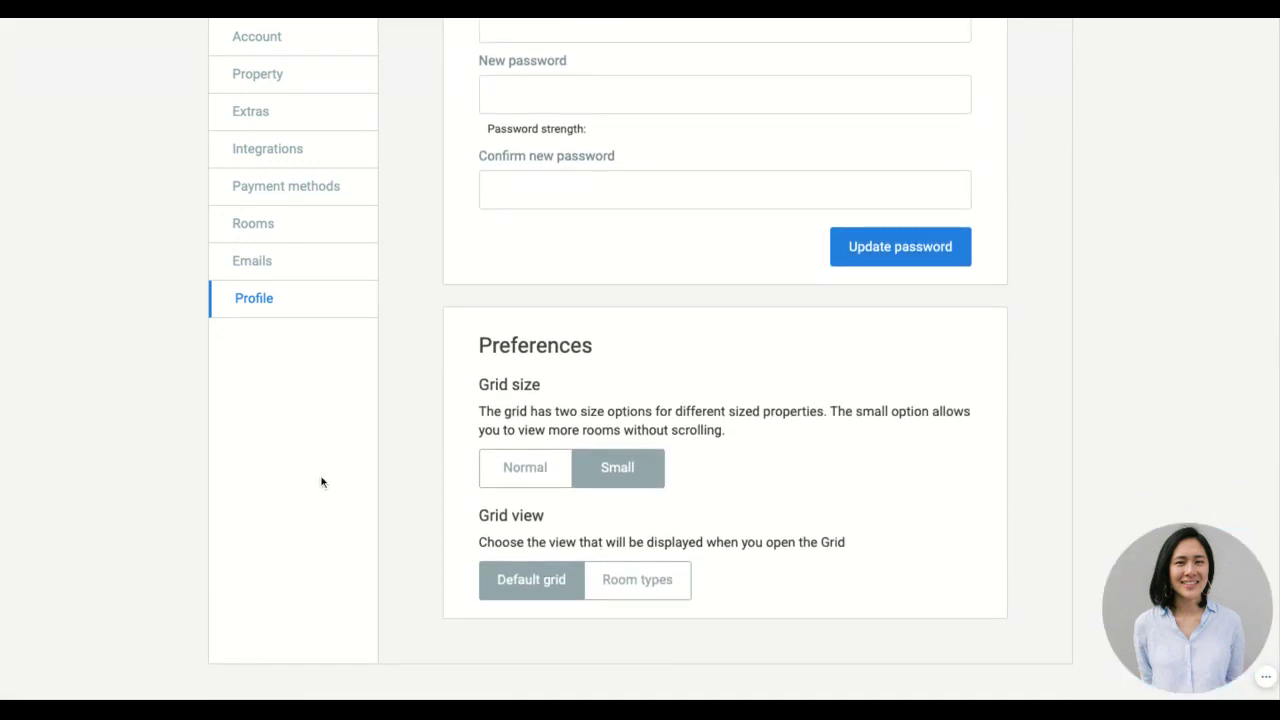
scroll(321, 483, up, 10)
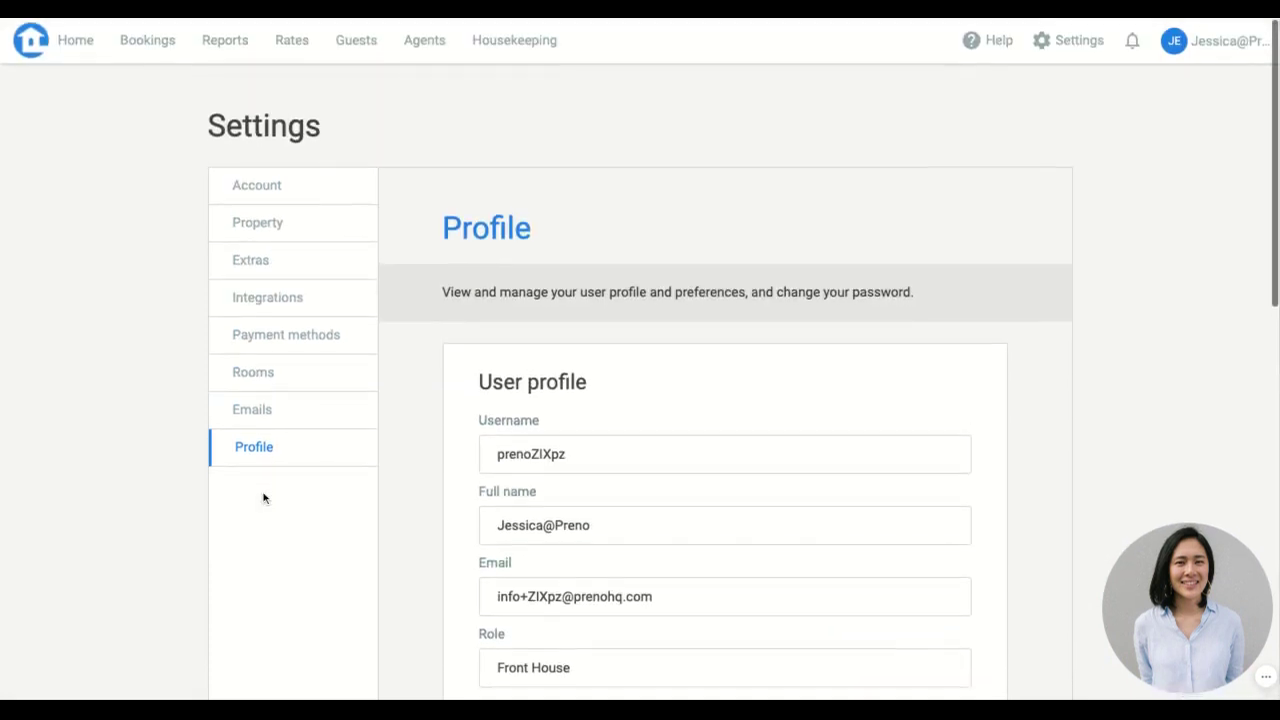